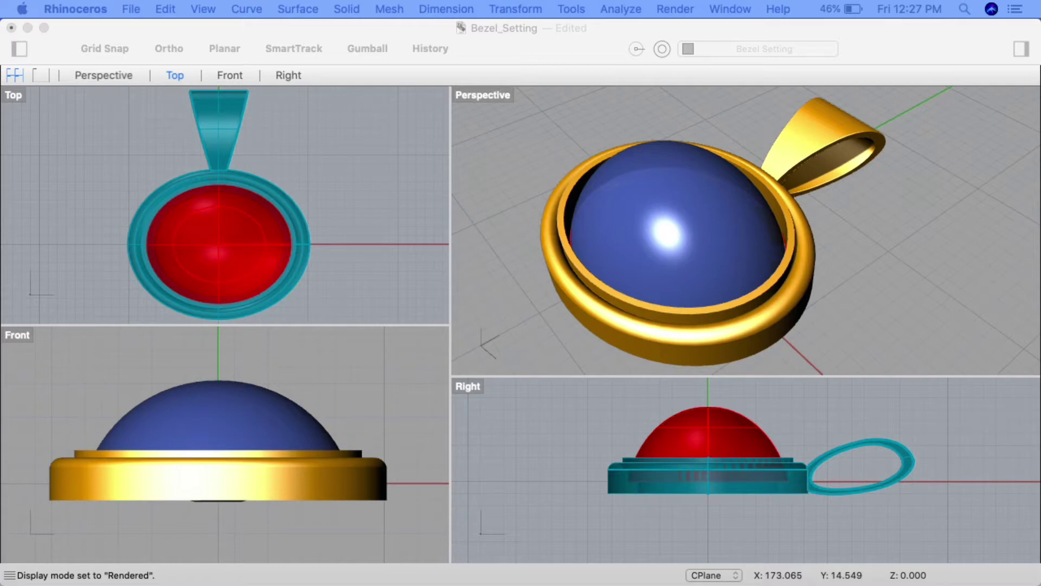
Step: Create a new layer named 'Bail Cons Lines'
left_click(1001, 197)
scroll(1001, 196, "right", 3)
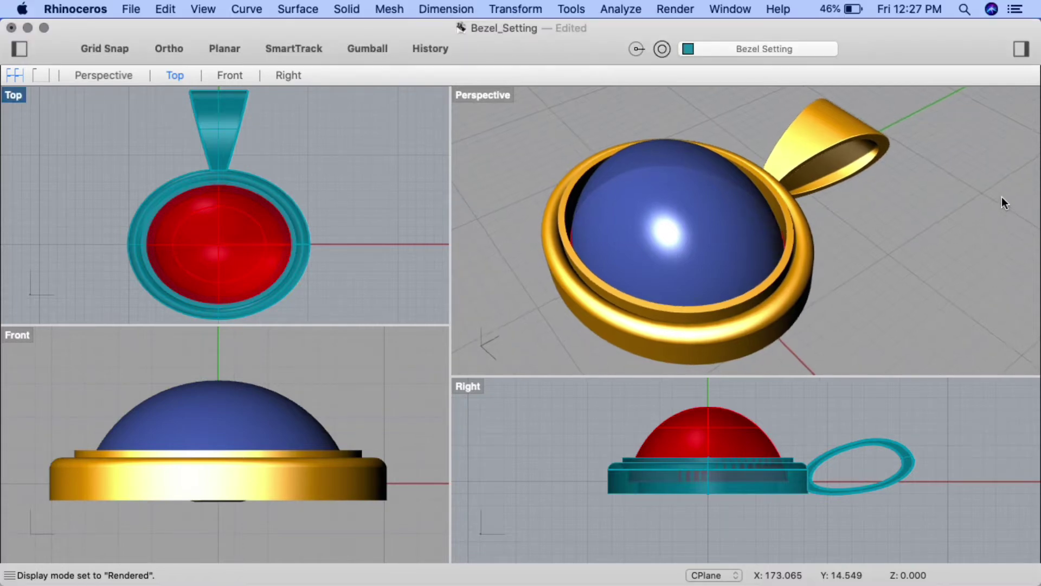
scroll(1002, 202, "right", 10)
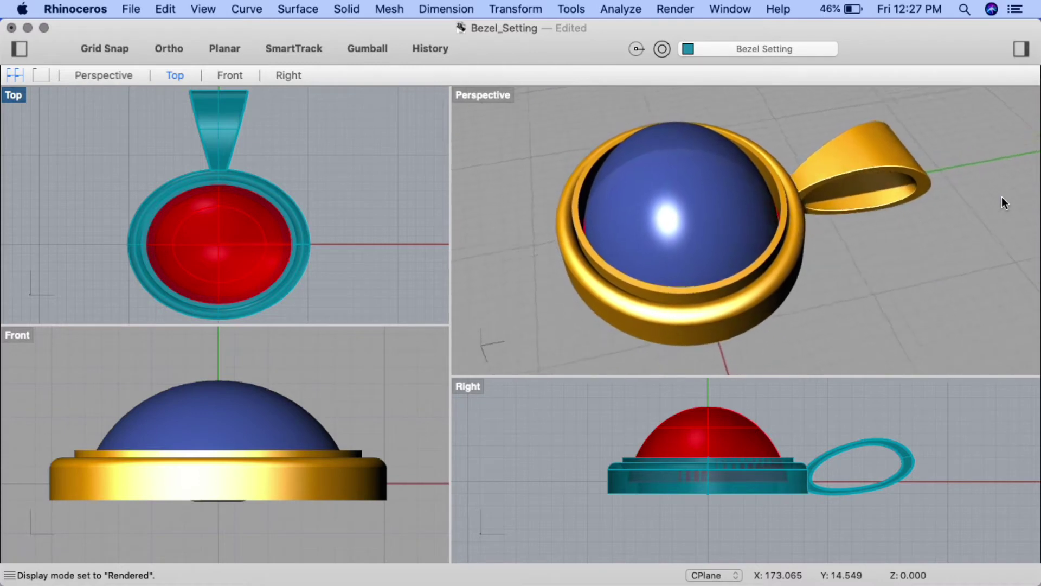
scroll(1002, 198, "right", 10)
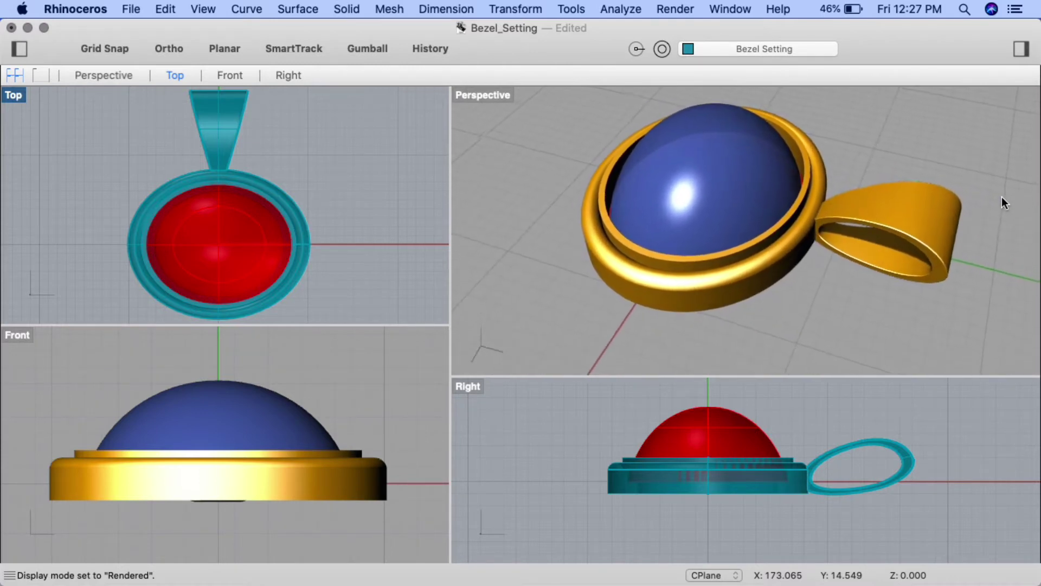
scroll(1001, 196, "down", 10)
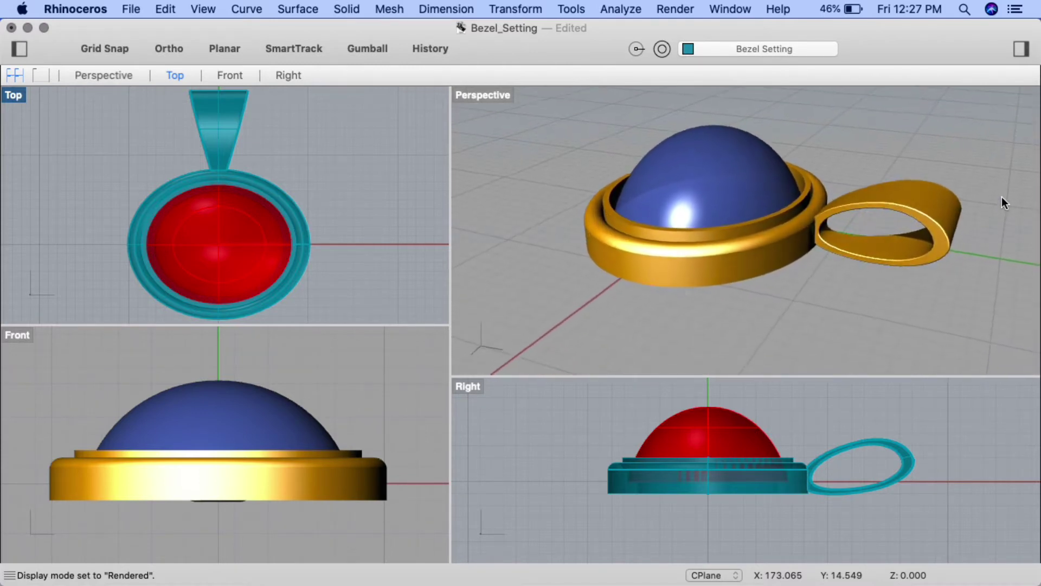
scroll(1002, 196, "right", 10)
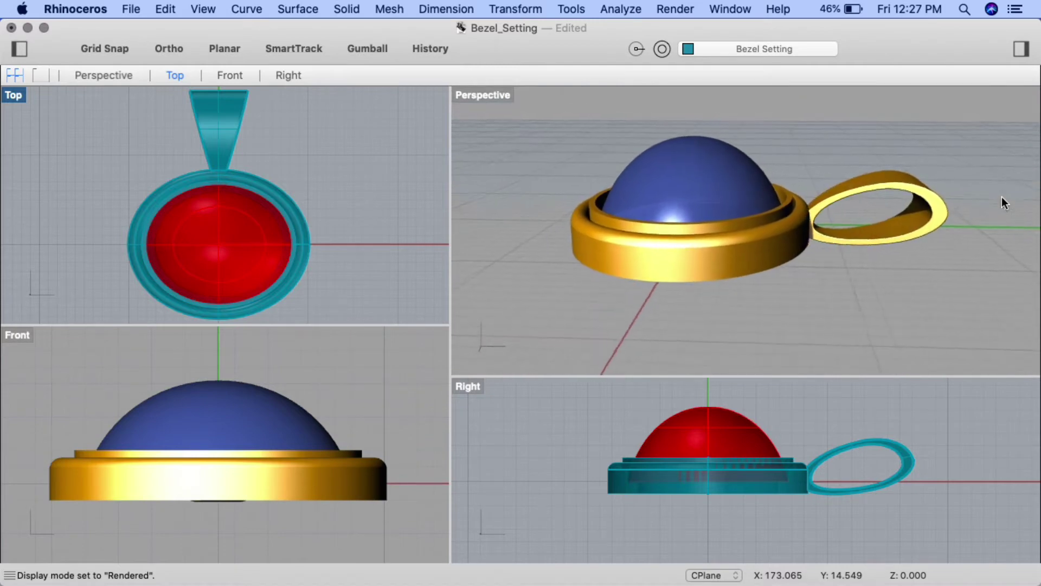
scroll(1002, 196, "up", 10)
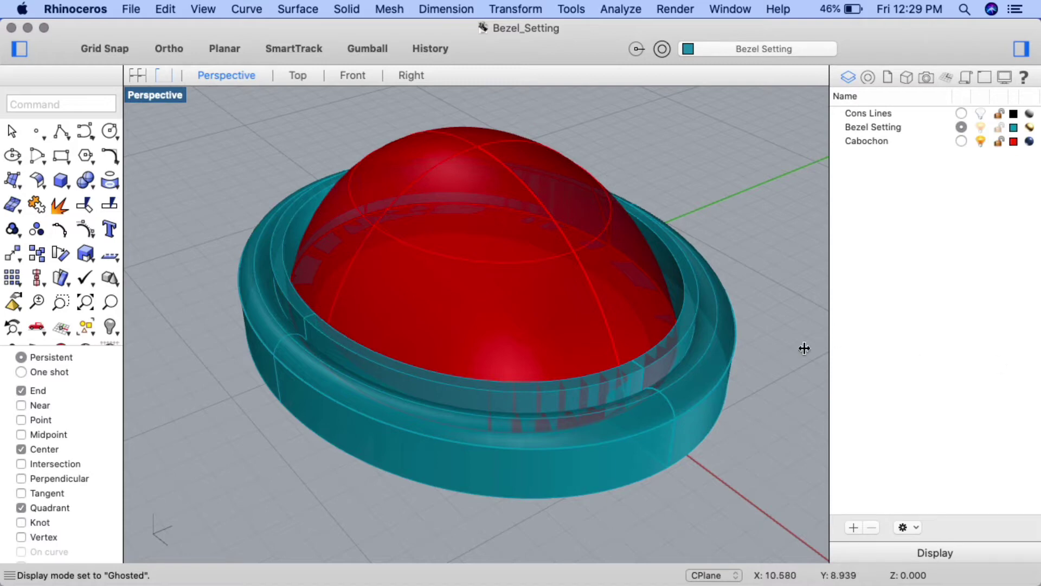
right_click(844, 165)
left_click(849, 167)
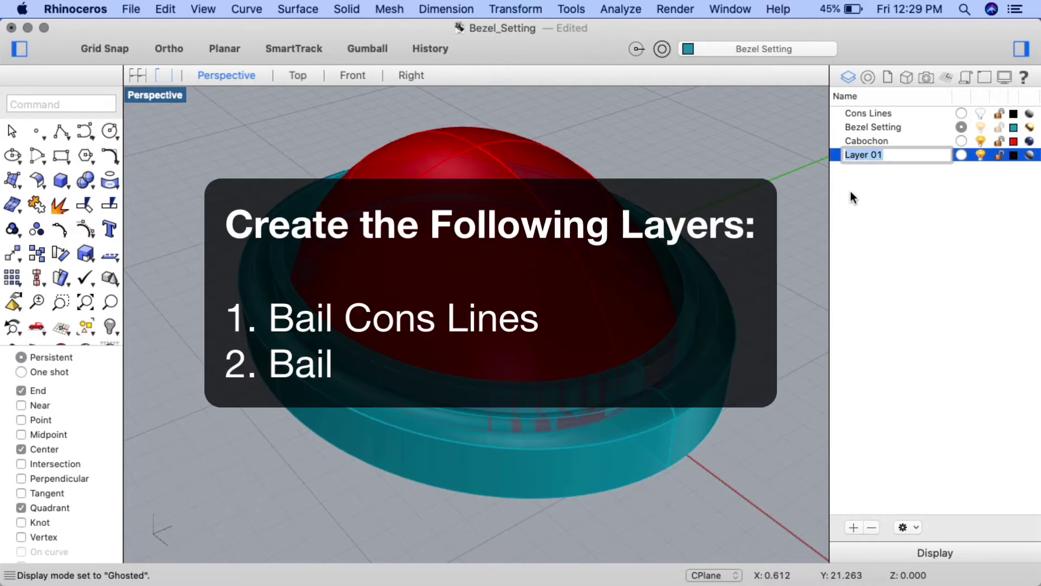
type("Bail Cons Lines")
key("Return")
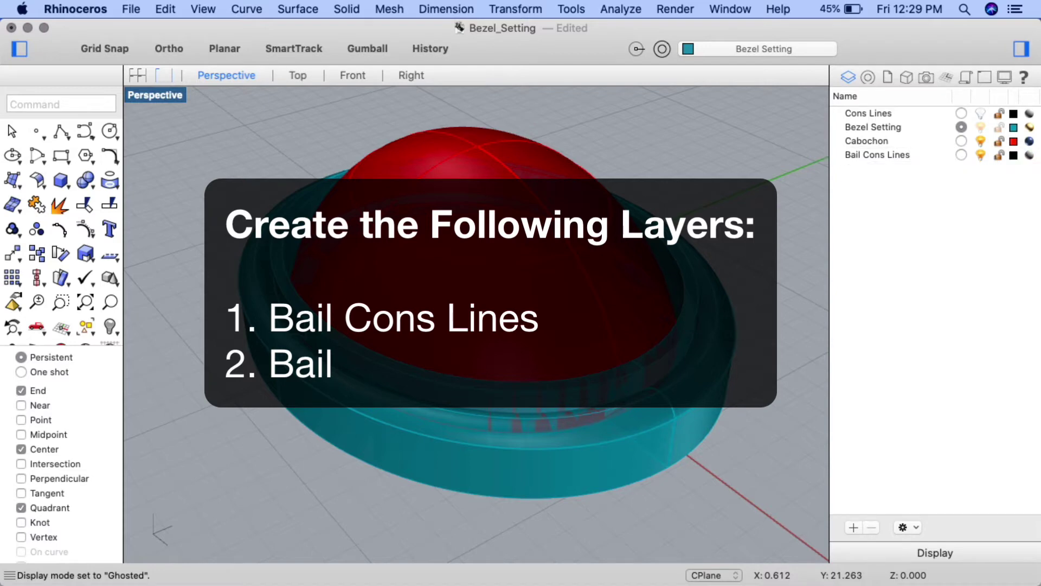
Step: Add a second new layer named 'Bail'
right_click(851, 170)
left_click(868, 171)
type("B")
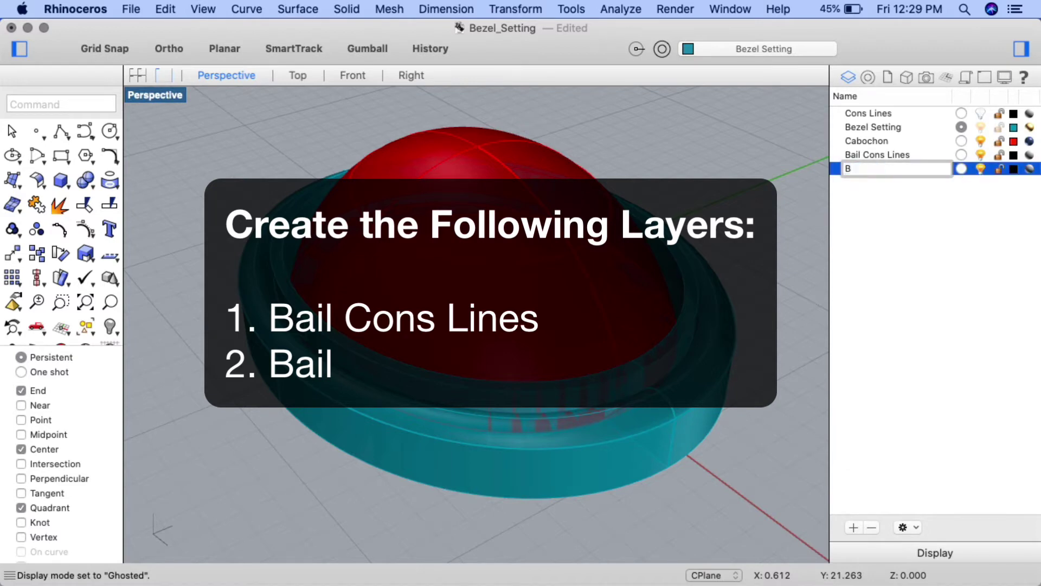
type("ail")
left_click(1009, 190)
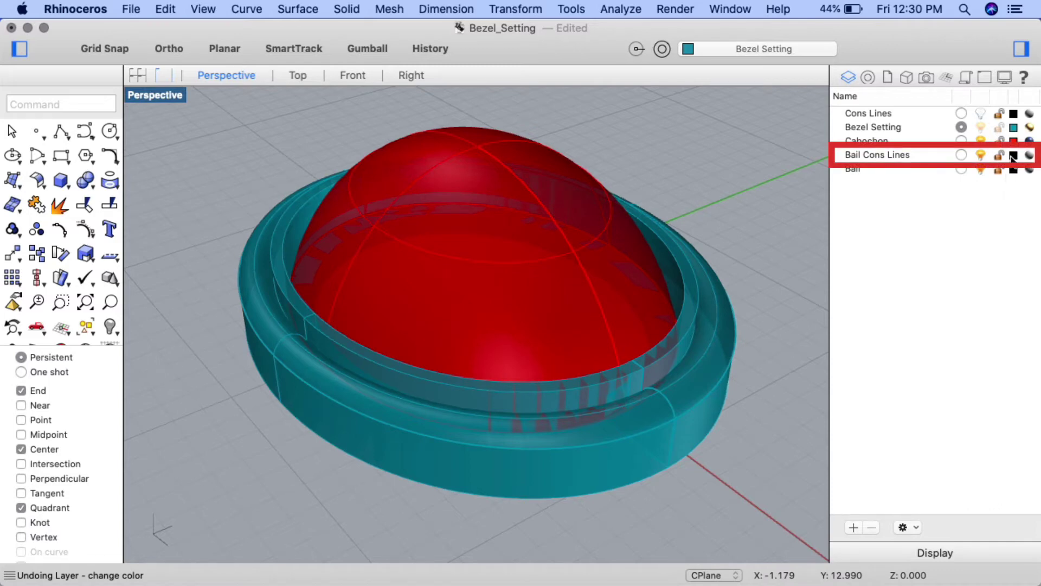
Step: Make the Bail Cons Lines layer colour full-brightness green
left_click(1013, 155)
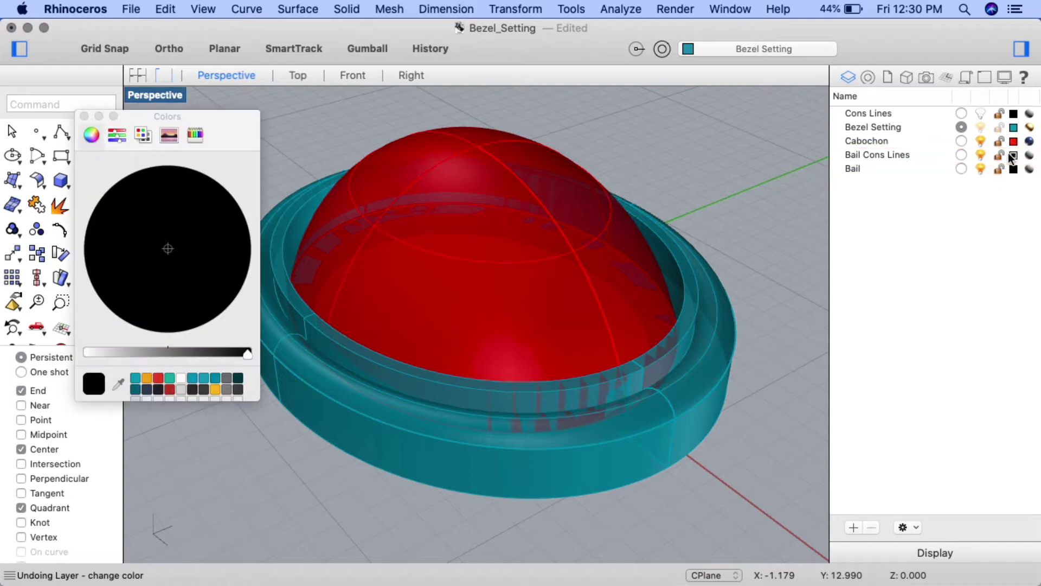
left_click(158, 379)
left_click(124, 197)
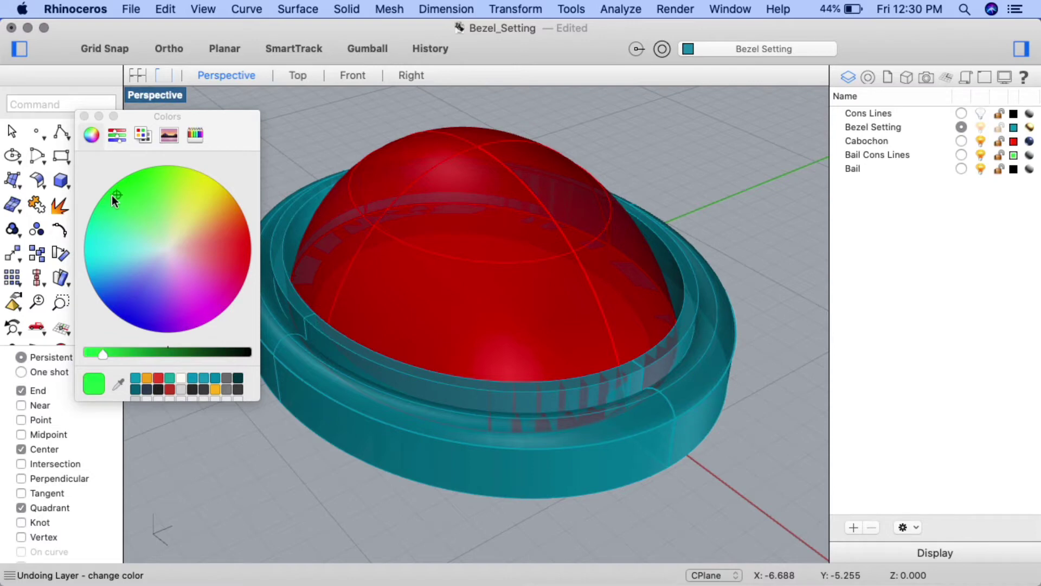
left_click_drag(94, 352, 87, 352)
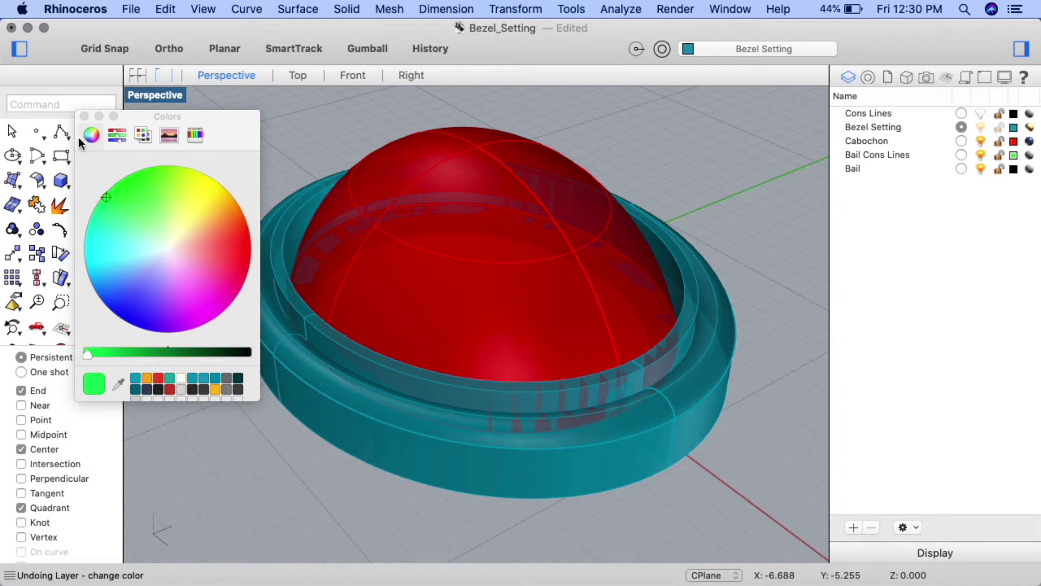
left_click(84, 116)
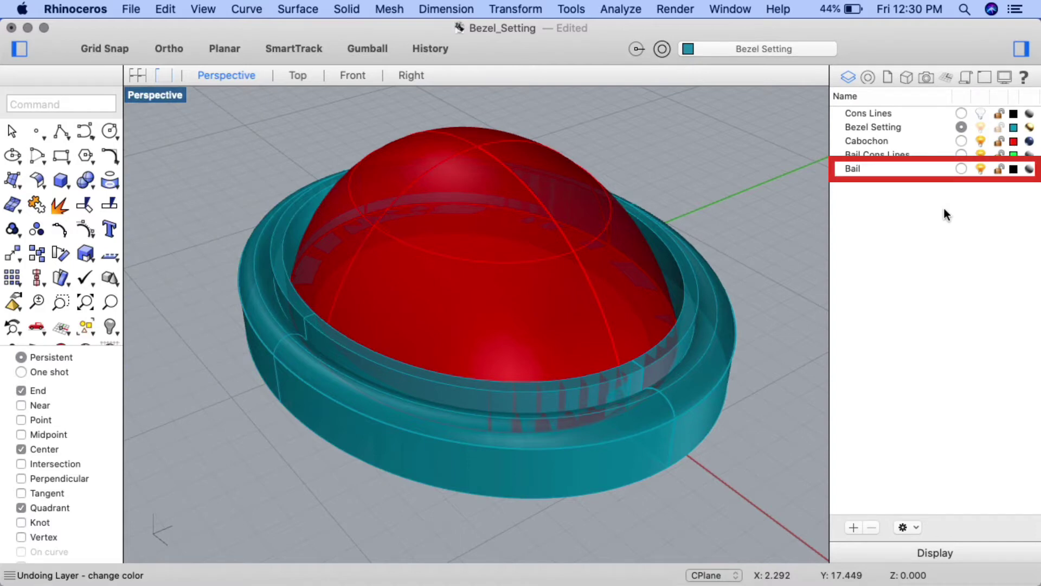
Step: Give the Bail layer the Bezel Setting teal via eyedropper, then make Bail Cons Lines current
left_click(1013, 168)
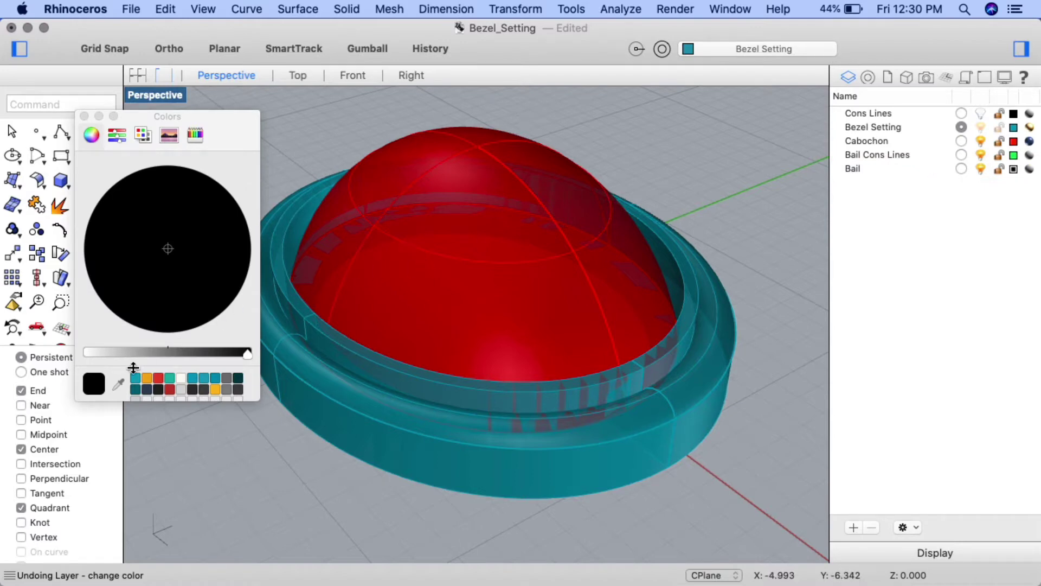
left_click(119, 384)
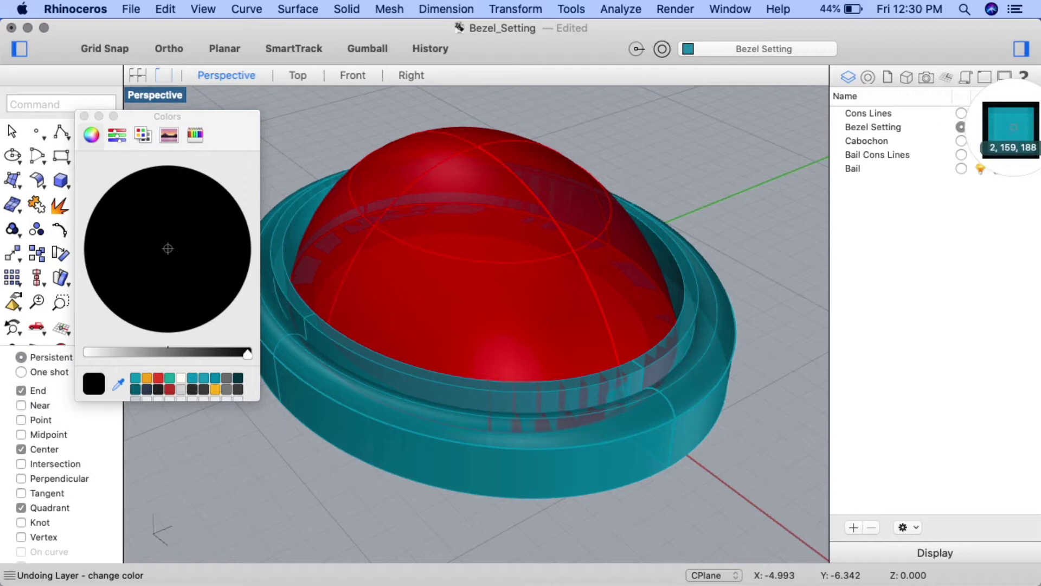
left_click(1012, 128)
left_click(84, 117)
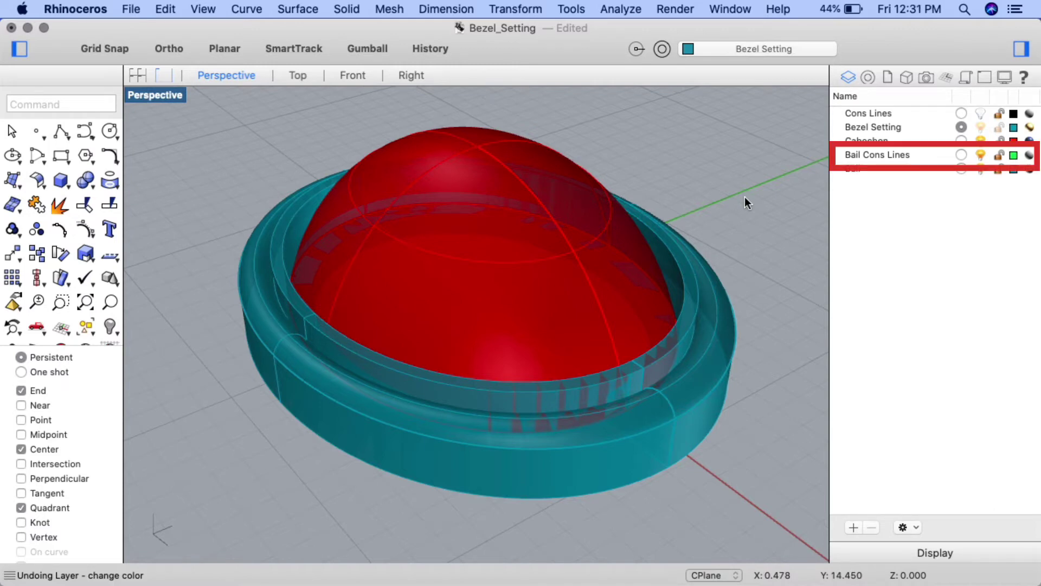
left_click(961, 155)
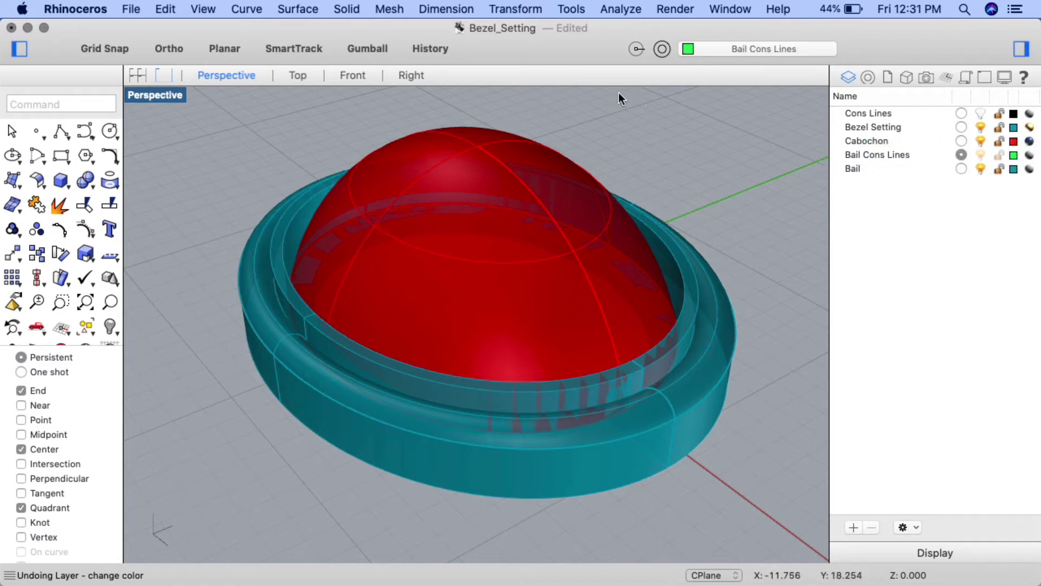
Step: In the Right view, draw an ellipse right of the bezel with half-axes 4 and 2.5
left_click(412, 75)
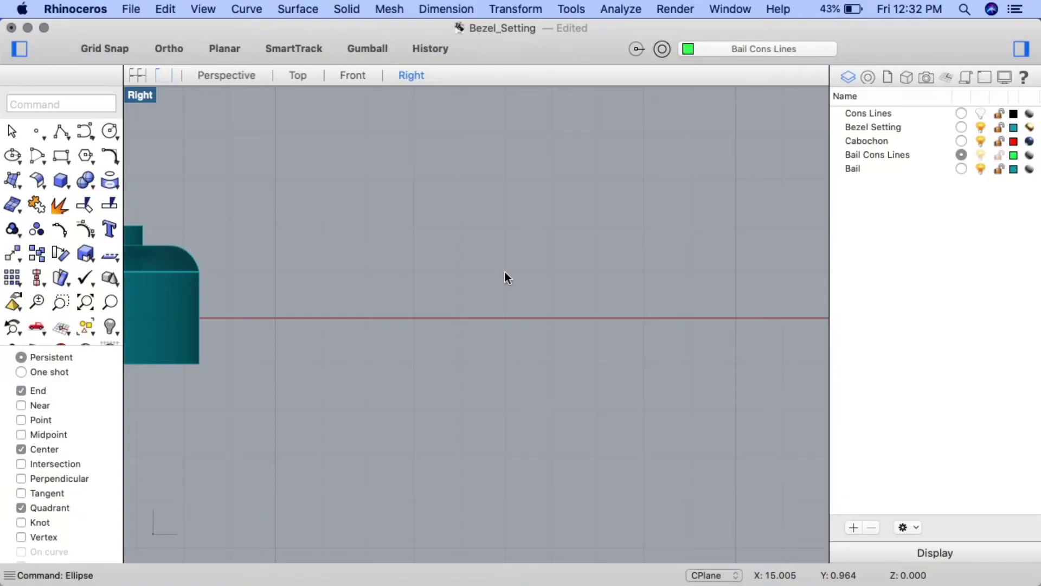
type("Ellipse")
key("Return")
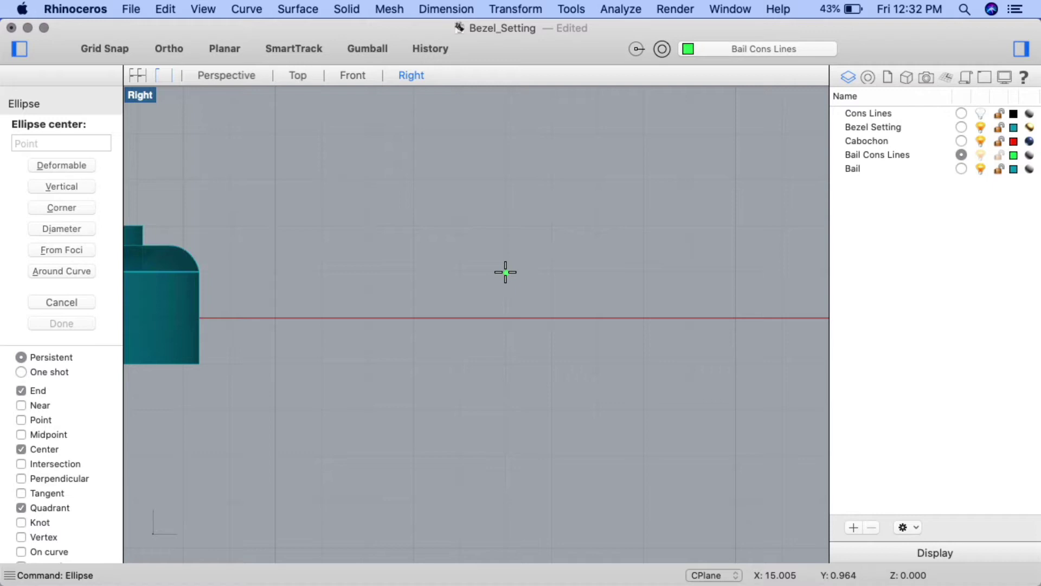
left_click(505, 272)
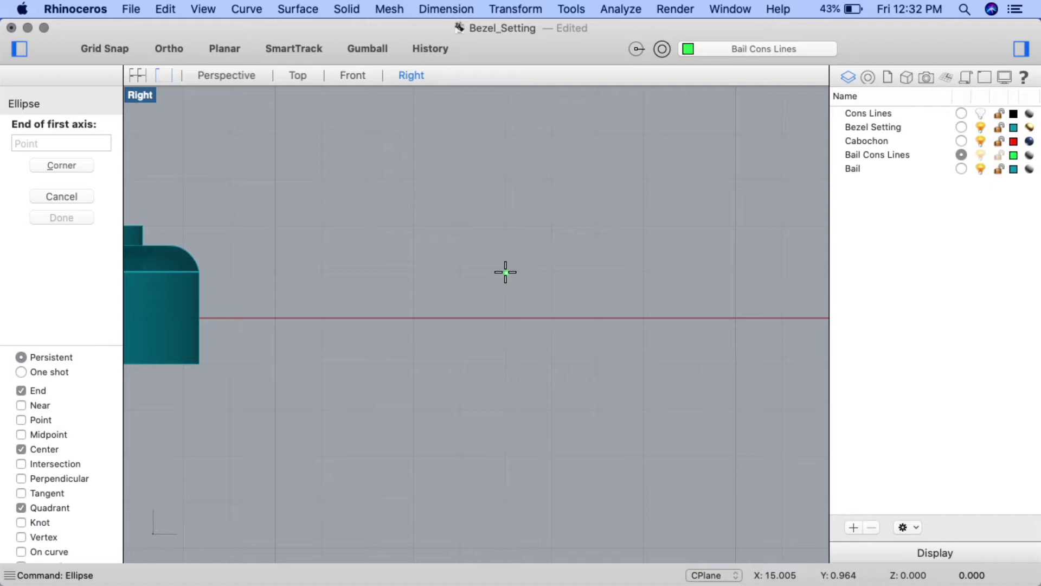
type("4")
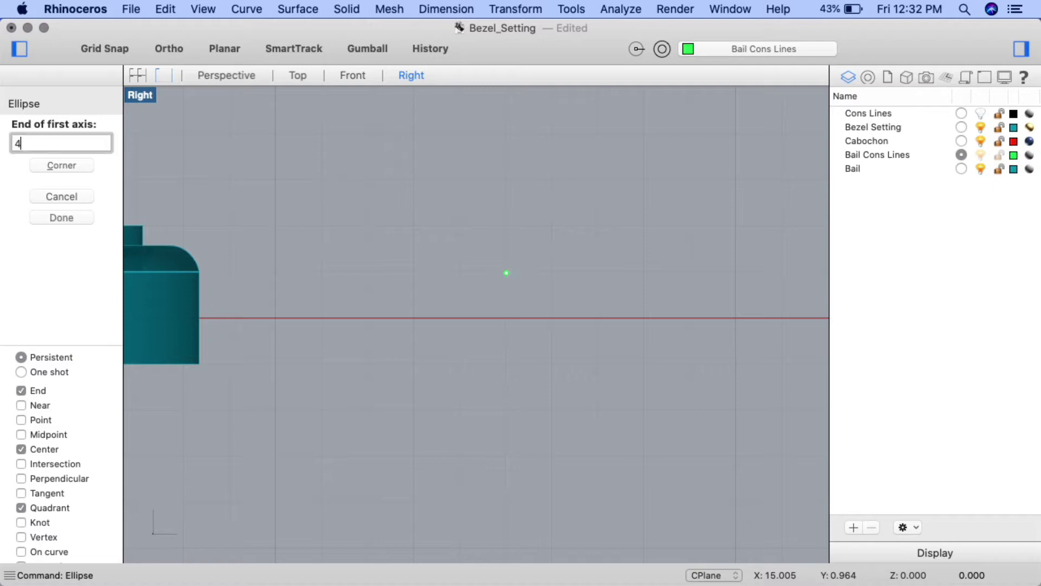
key("Return")
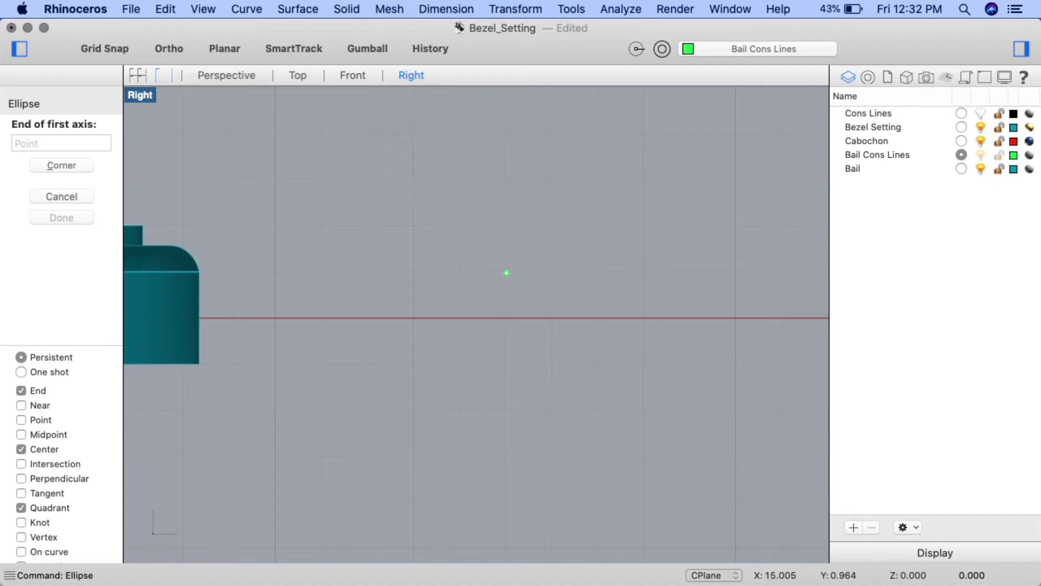
left_click(592, 277)
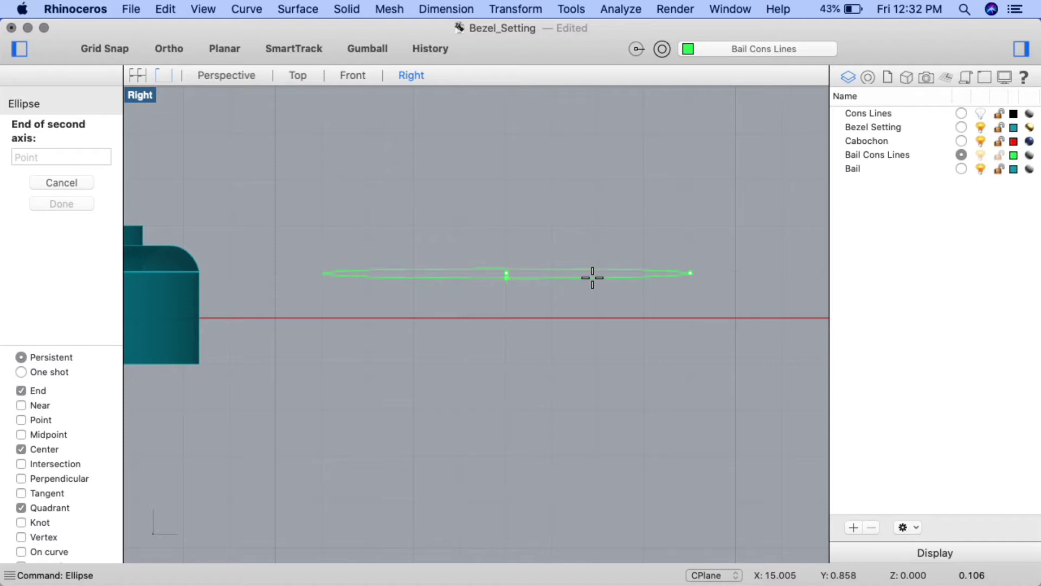
type("2.5")
key("Return")
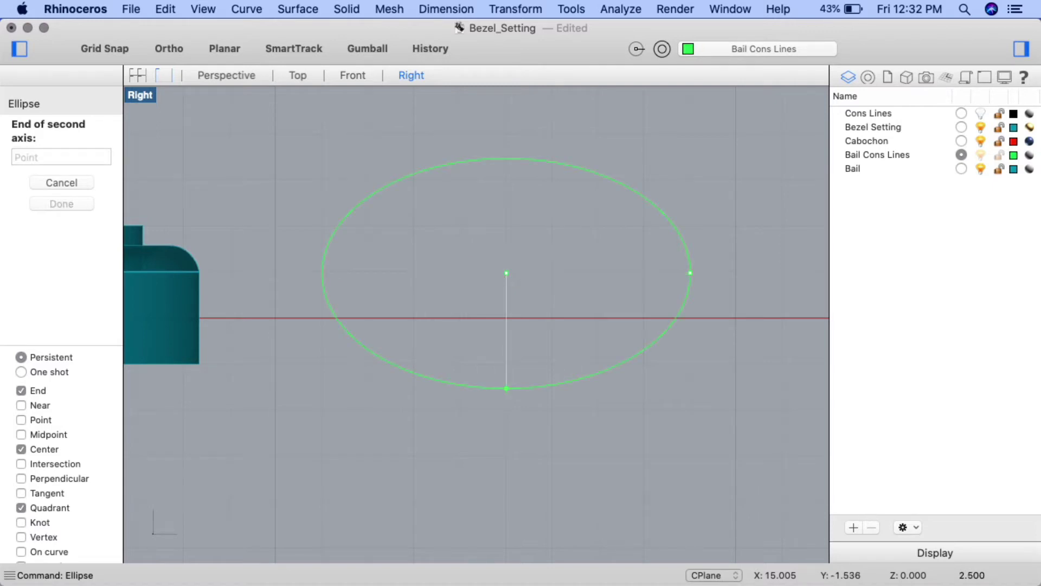
left_click(577, 329)
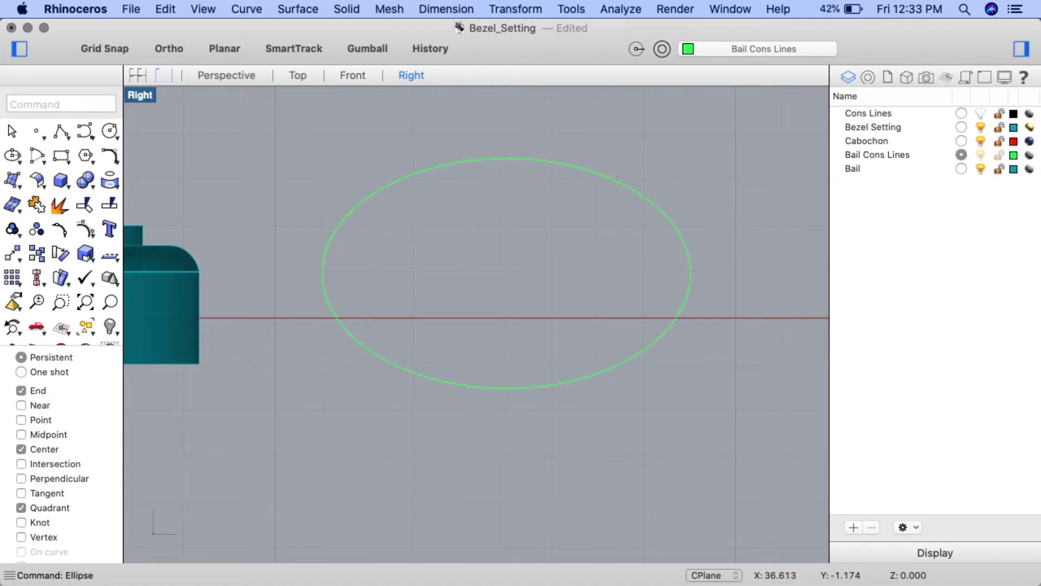
Step: Turn on the ellipse's control points with PointsOn
left_click(669, 221)
type("poi")
key("Return")
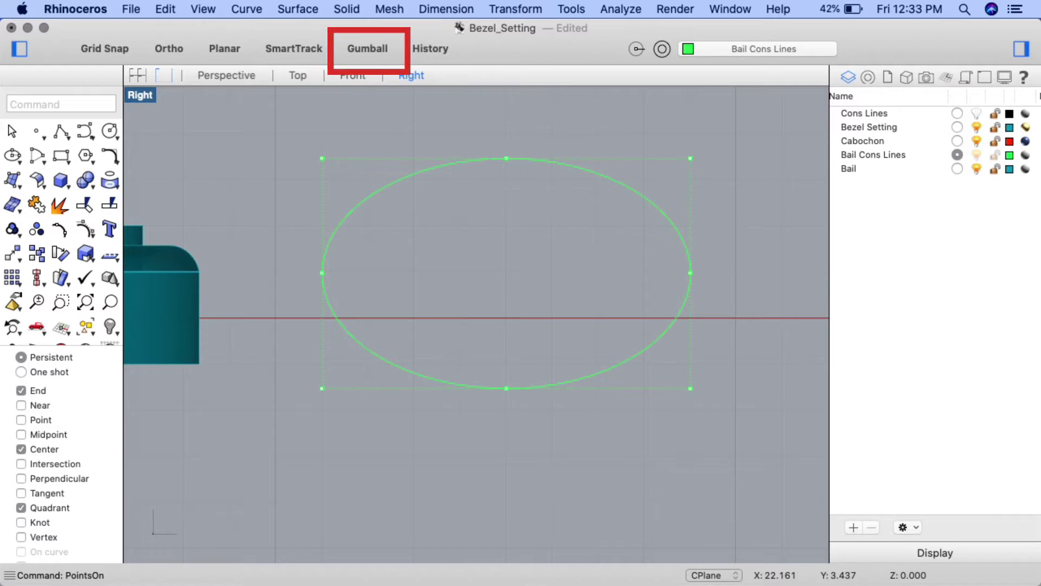
Step: With the gumball, move the ellipse's three left control points -2 in X
left_click(378, 47)
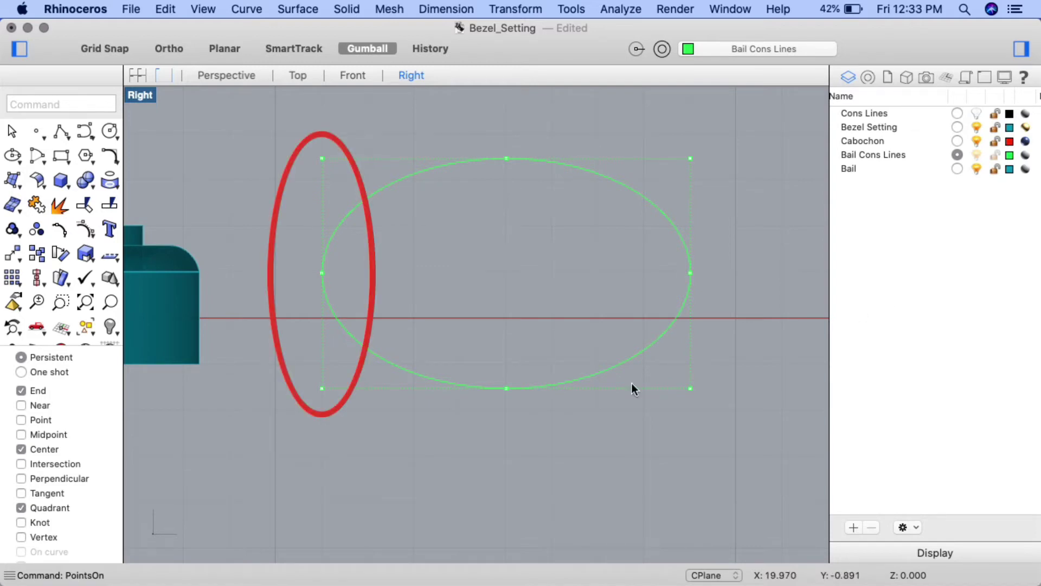
left_click_drag(304, 202, 294, 129)
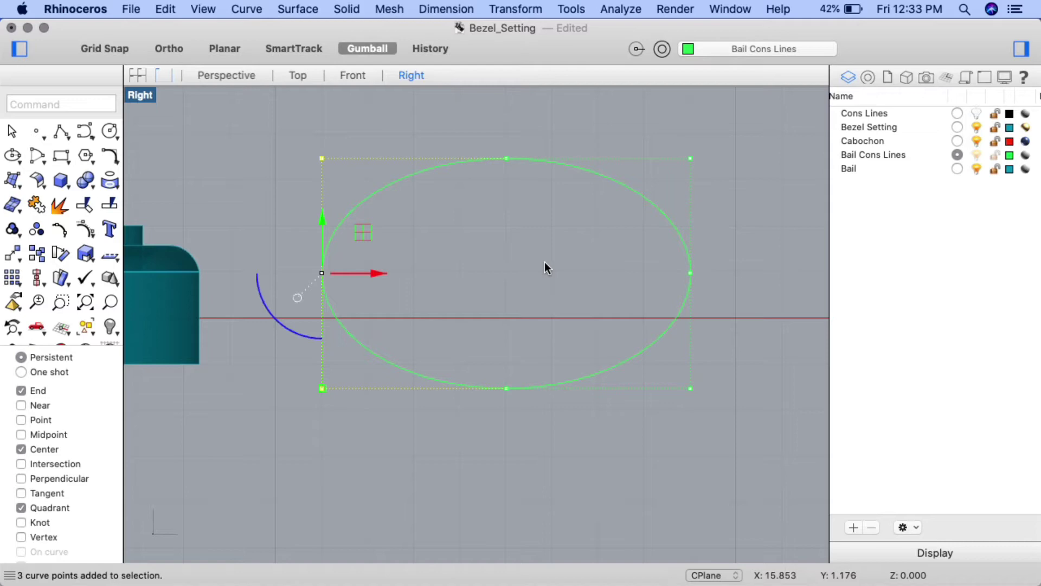
left_click(373, 272)
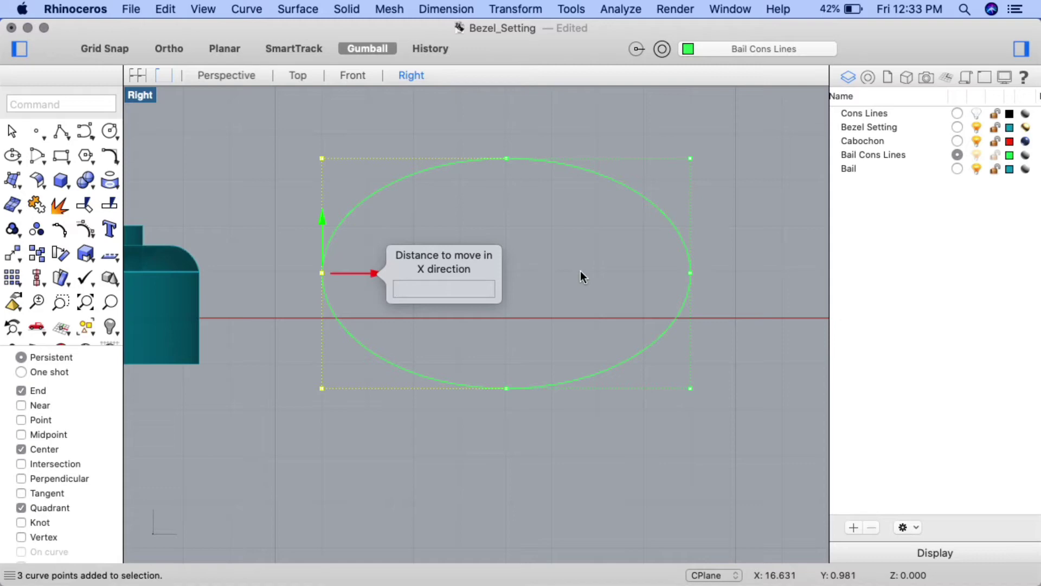
type("-2")
key("Return")
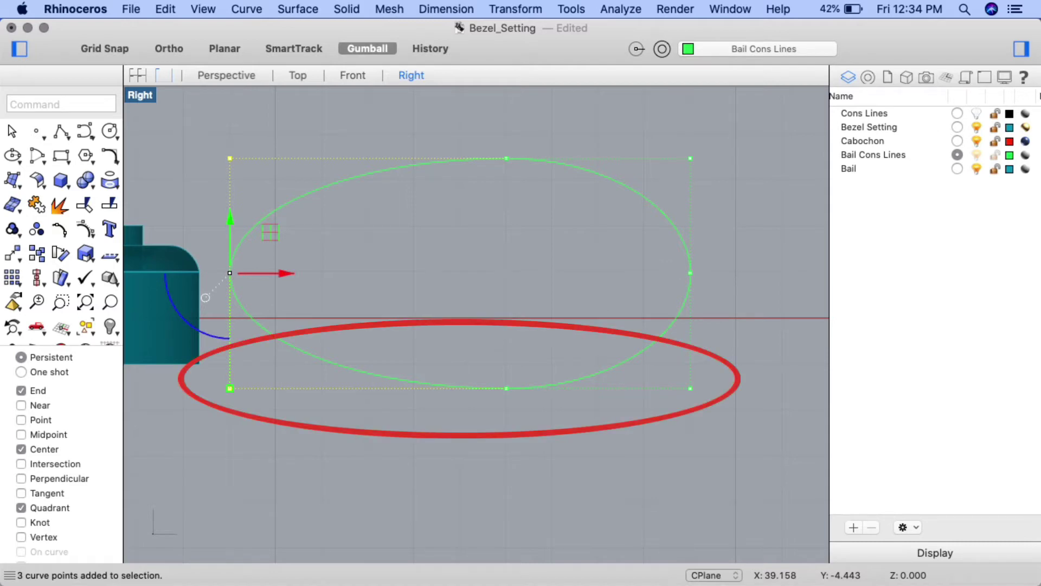
Step: Raise the ellipse's three bottom control points 0.75 in Y, then deselect
left_click(735, 412)
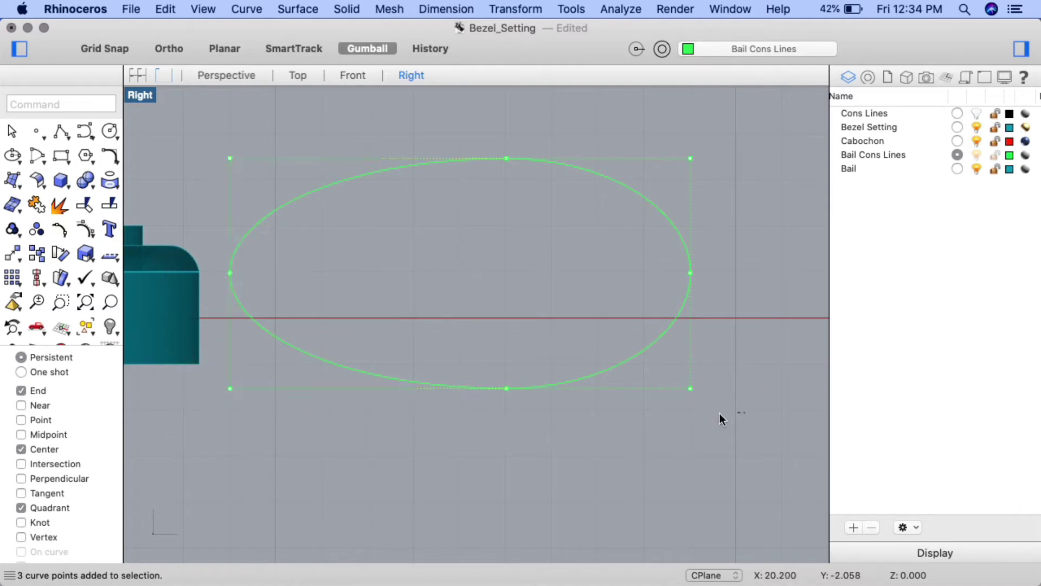
left_click_drag(190, 398, 202, 362)
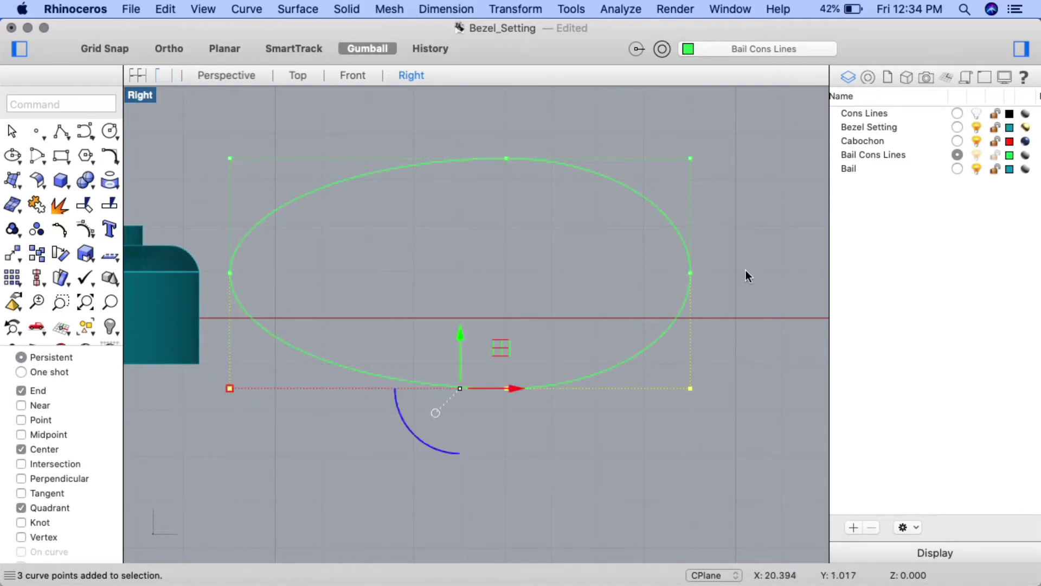
left_click_drag(460, 333, 457, 338)
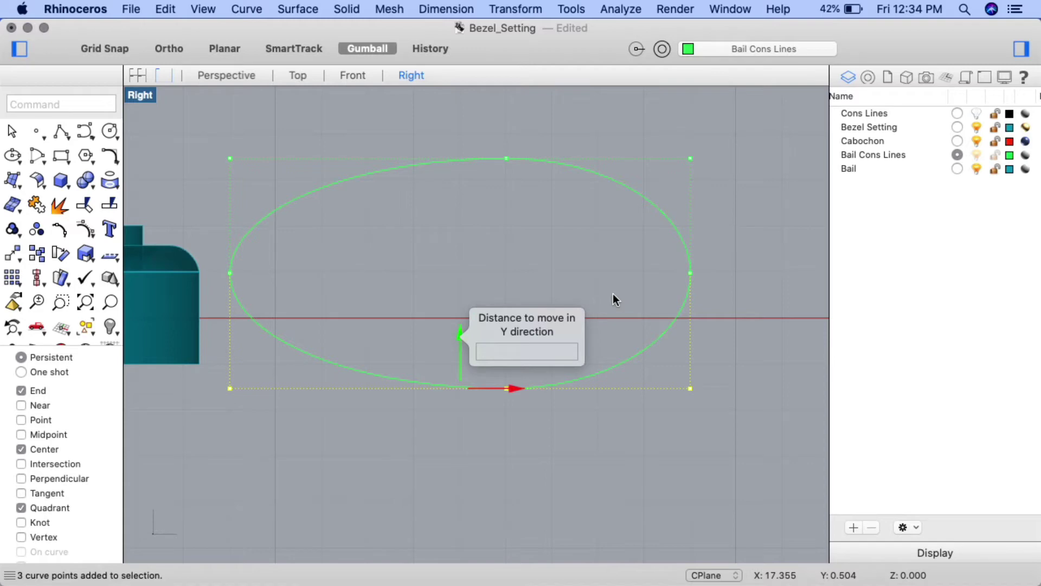
type("0.75")
key("Return")
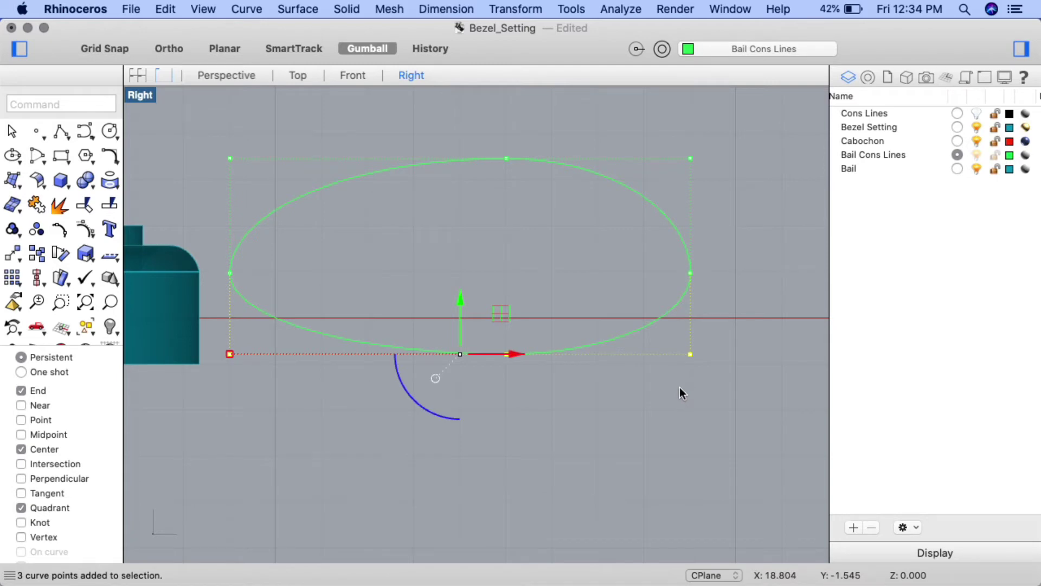
key("Escape")
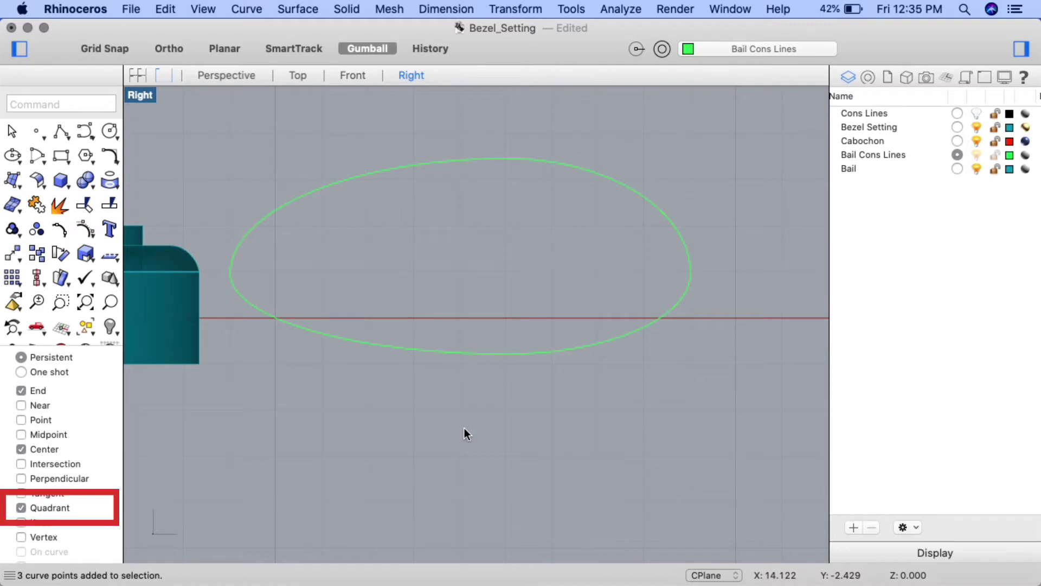
Step: Turn off the Center and End object snaps, leaving Quadrant on
left_click(16, 449)
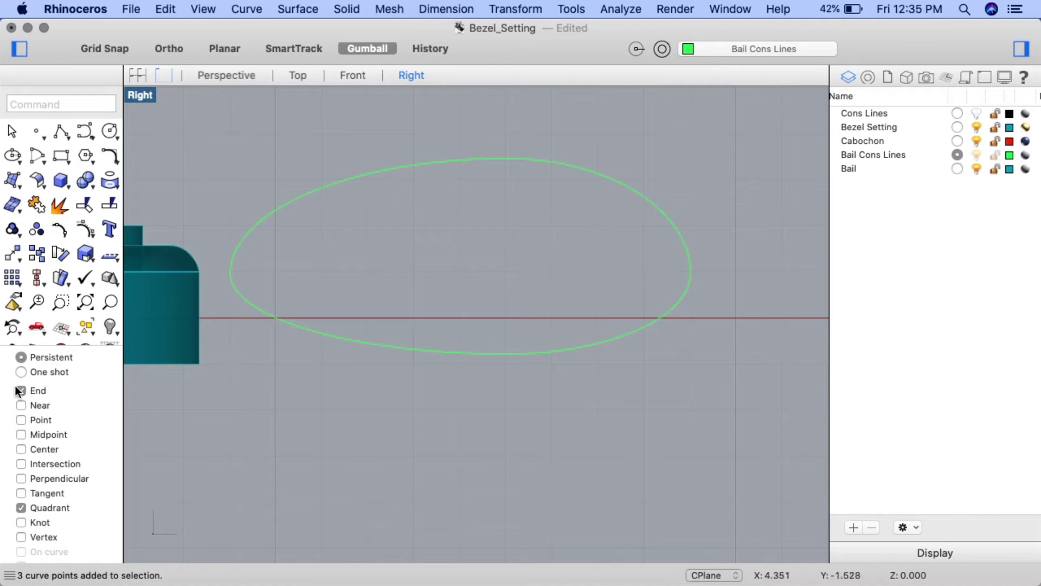
left_click(19, 391)
key("Return")
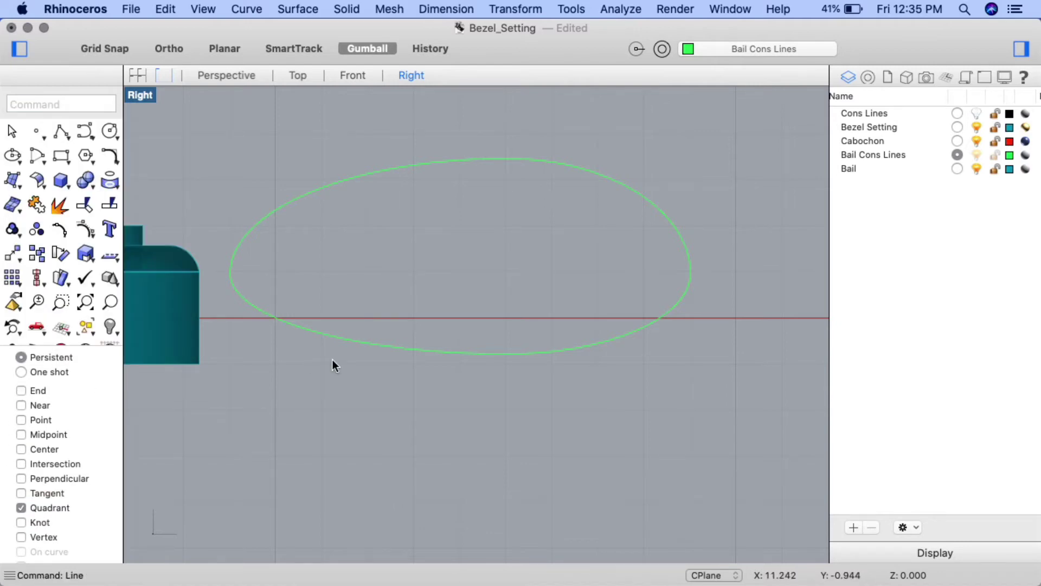
Step: Draw a short horizontal line inward from the ellipse's left quadrant
type("Line")
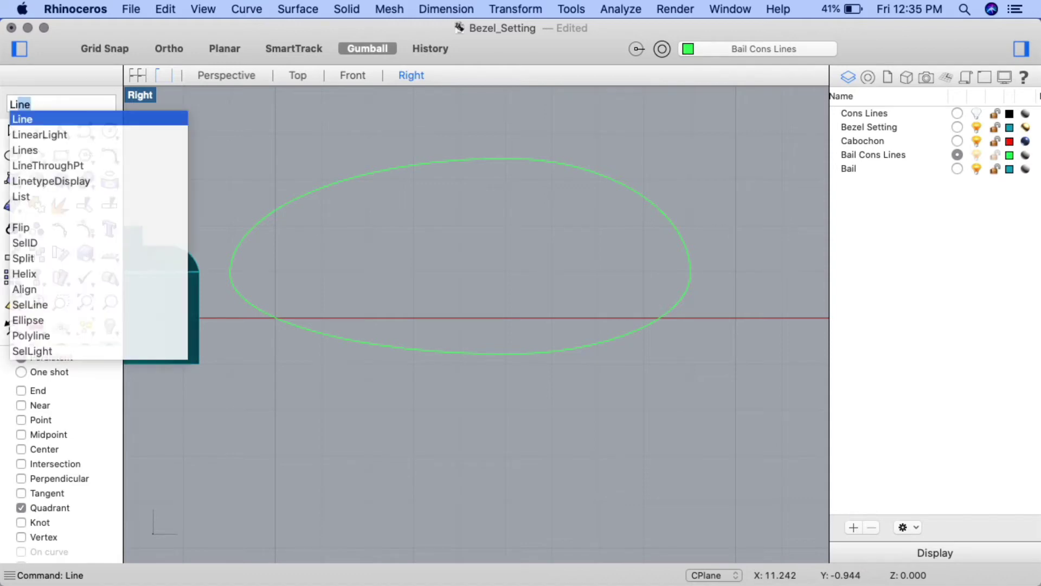
key("Return")
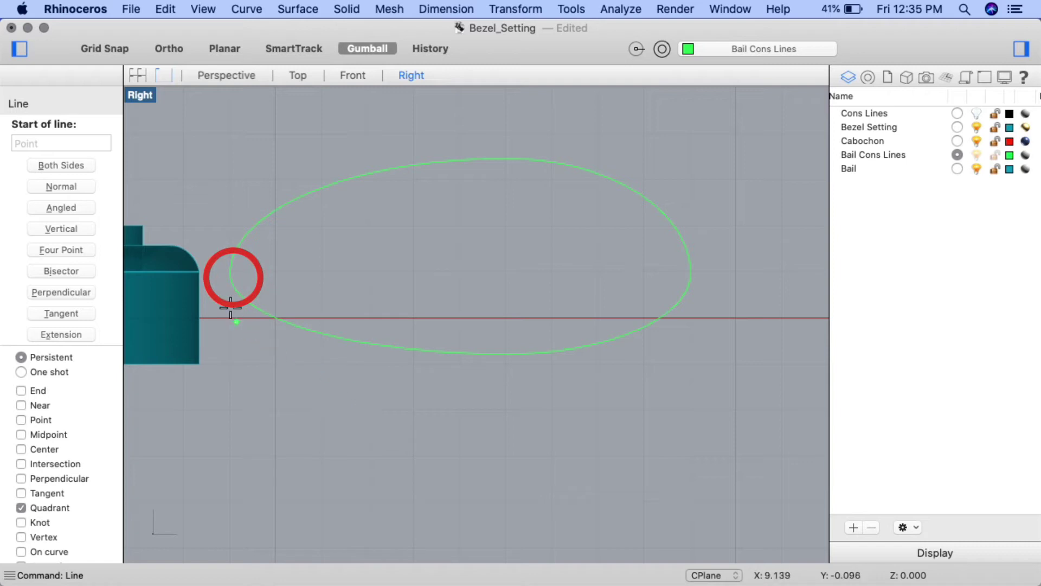
left_click(220, 277)
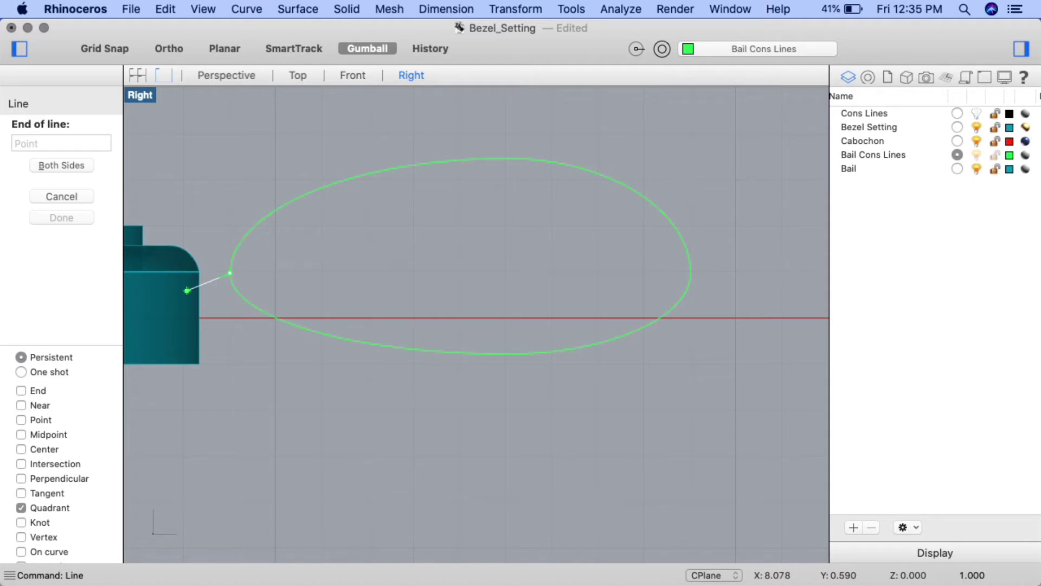
left_click(319, 278)
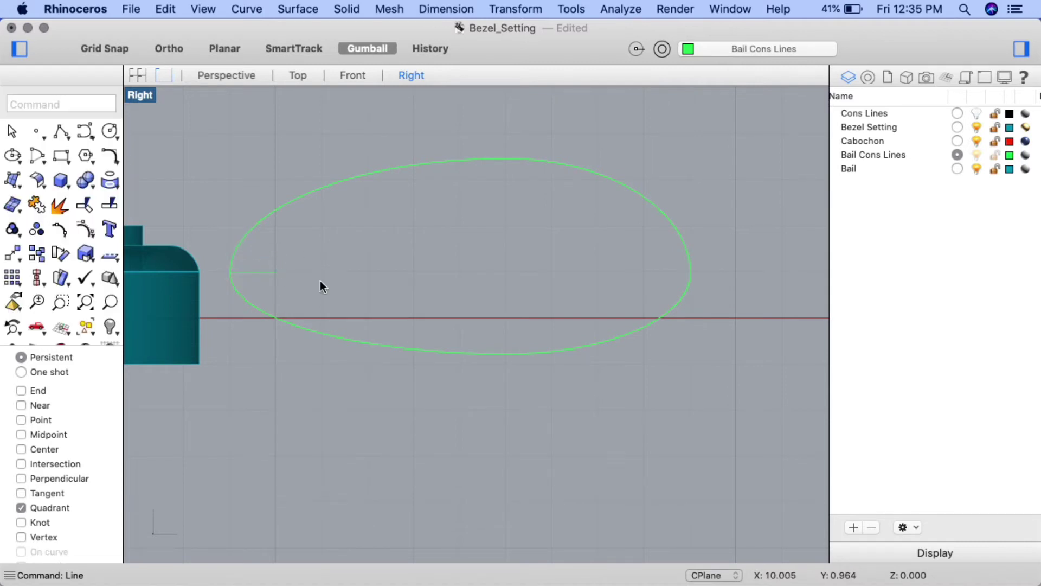
scroll(406, 389, "down", 1)
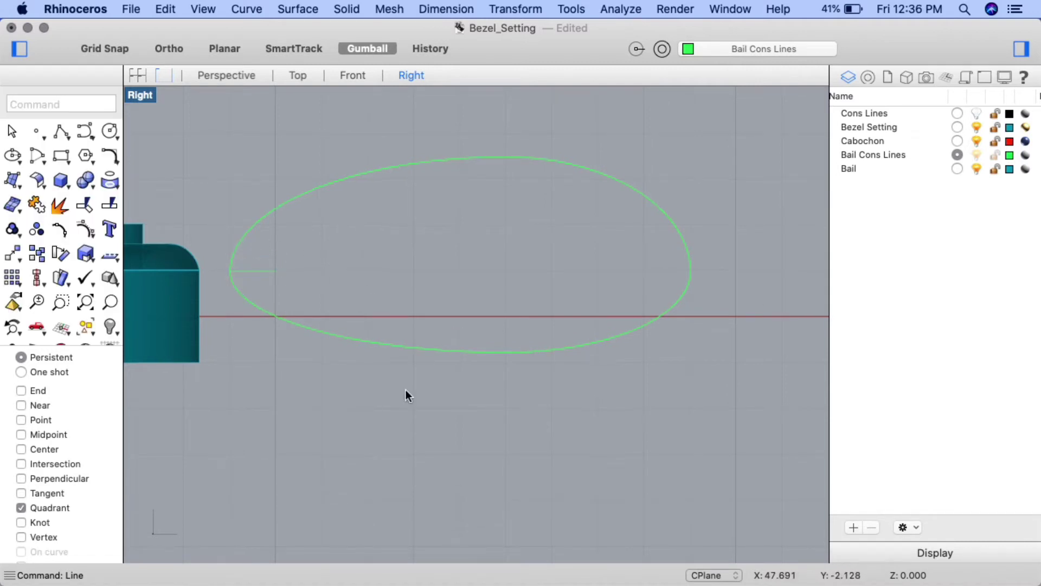
scroll(394, 354, "left", 1)
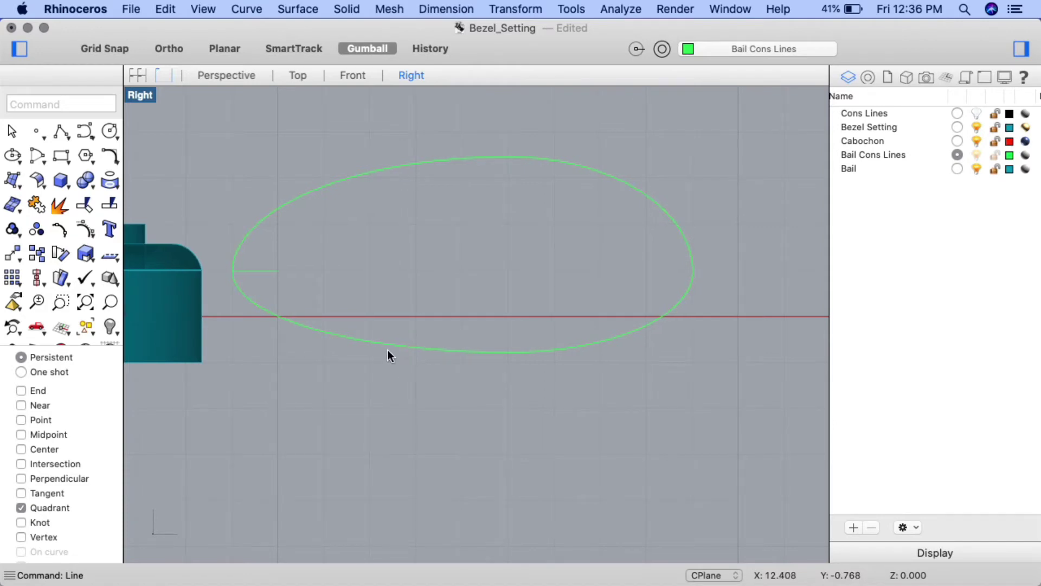
Step: Copy the bail ellipse in place
left_click(389, 346)
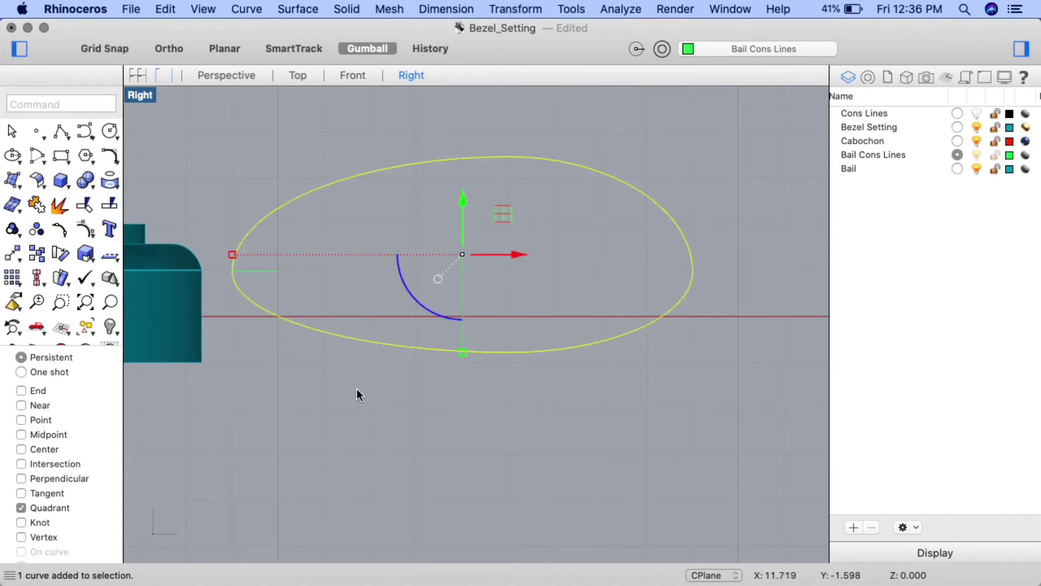
type("Copy")
key("Return")
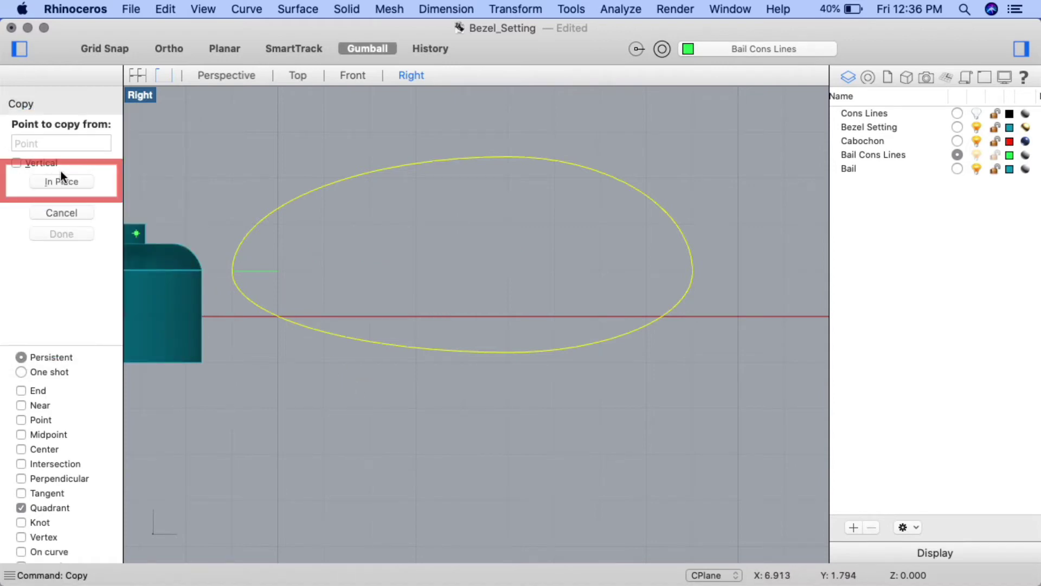
left_click(77, 179)
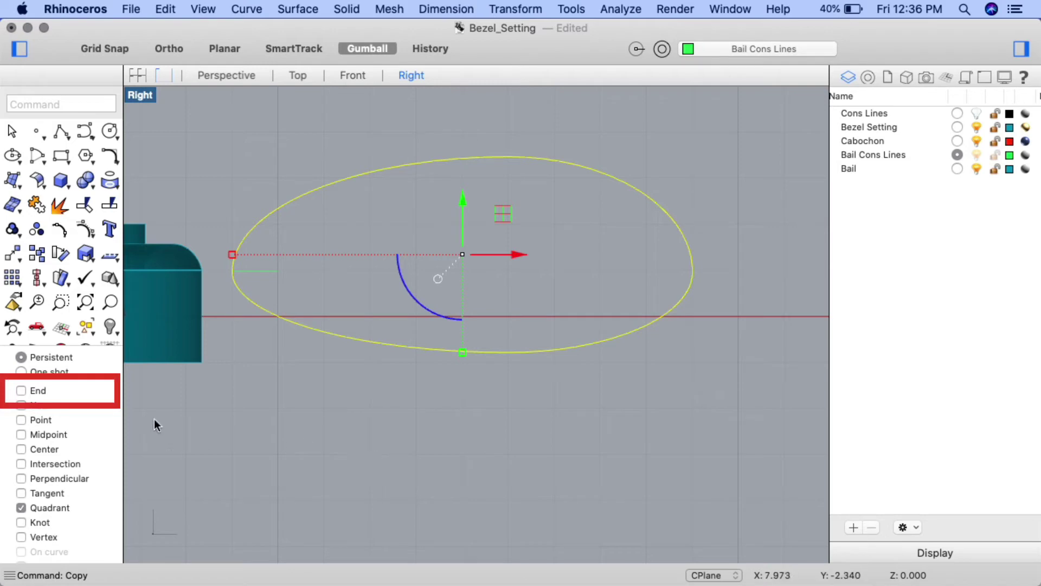
Step: With End snap on, pull the copy's left quadrant to the line's end, then delete the line
left_click(22, 391)
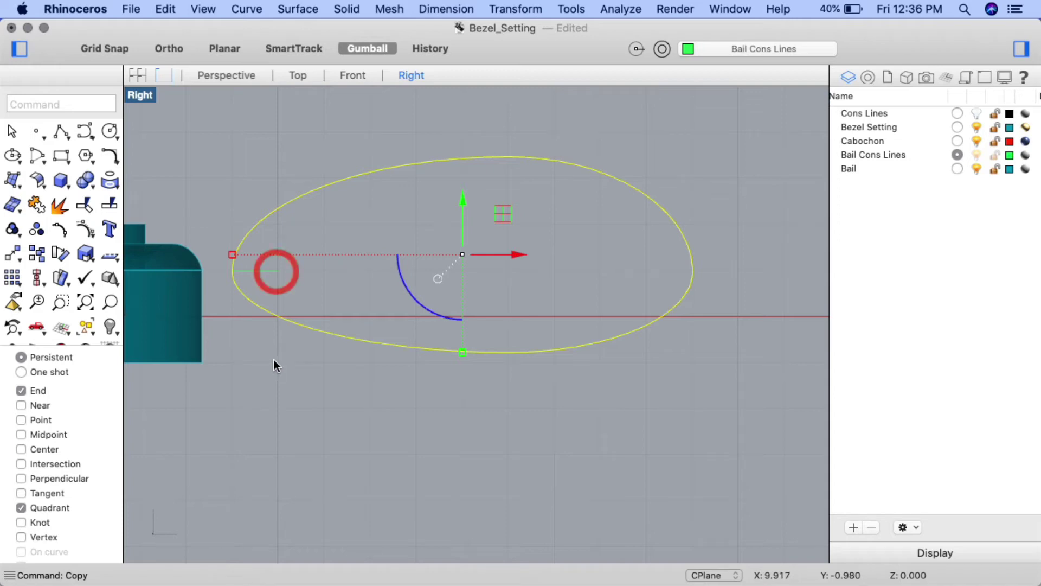
left_click(234, 255)
left_click_drag(234, 255, 275, 272)
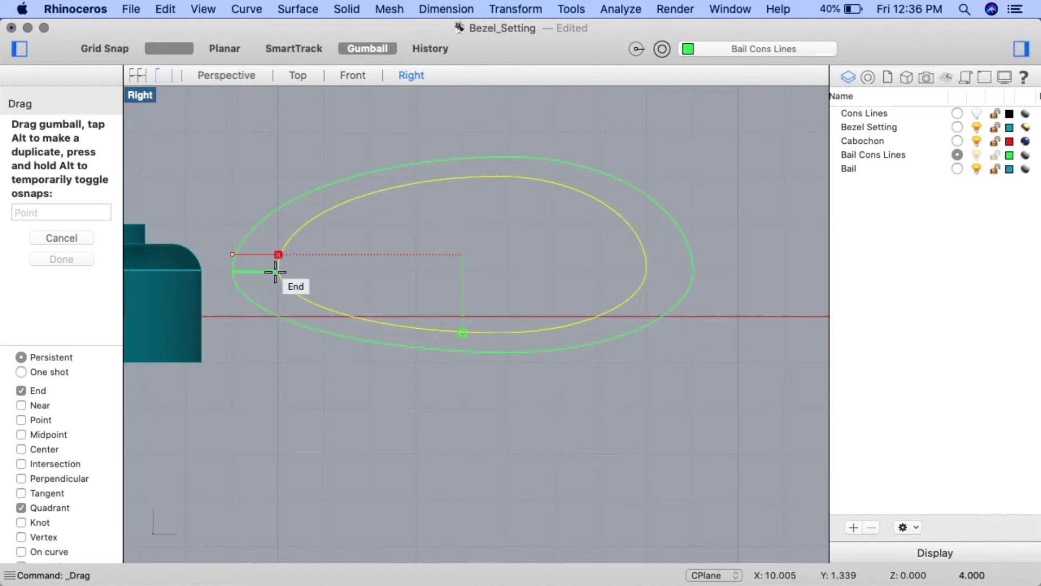
left_click_drag(276, 271, 276, 271)
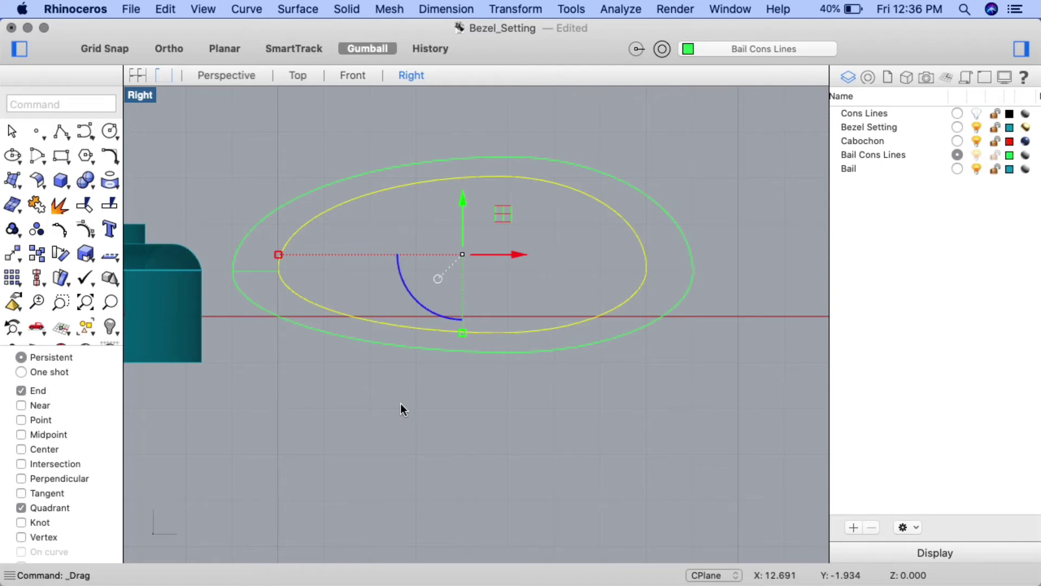
left_click(266, 274)
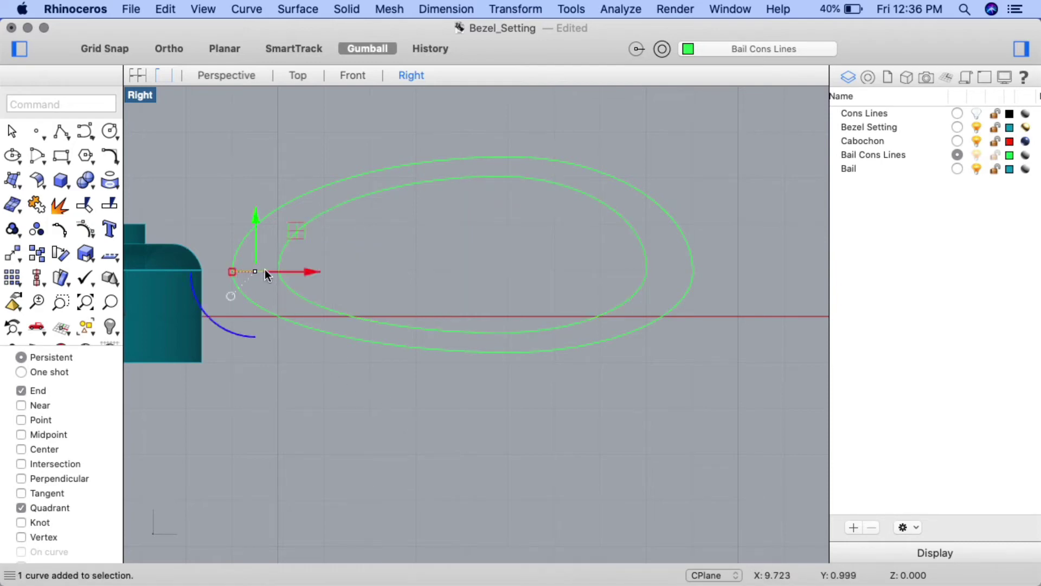
key("Delete")
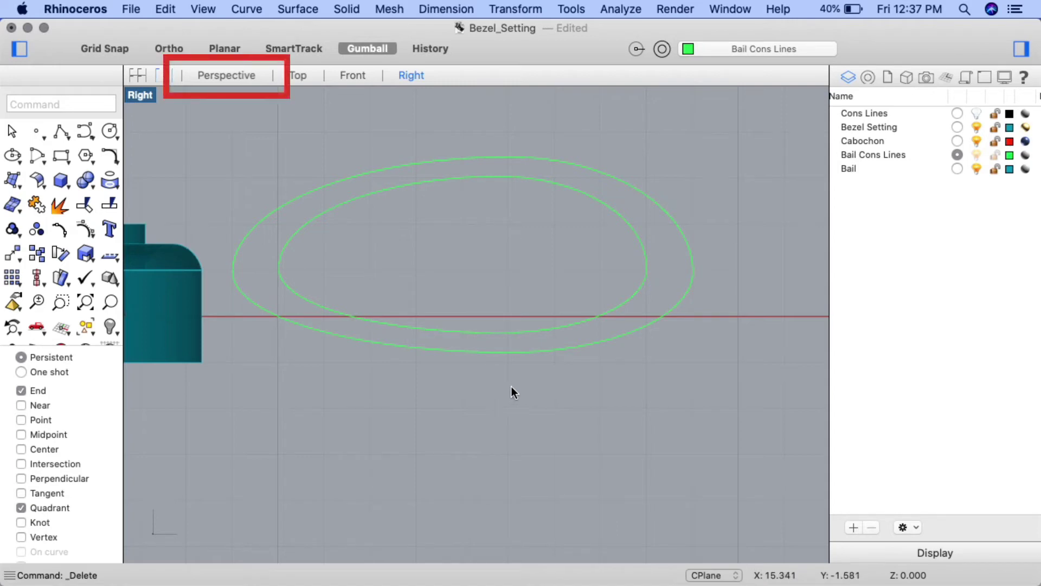
Step: Switch to Perspective and zoom in on the two bail ellipses beside the bezel rim
left_click(205, 72)
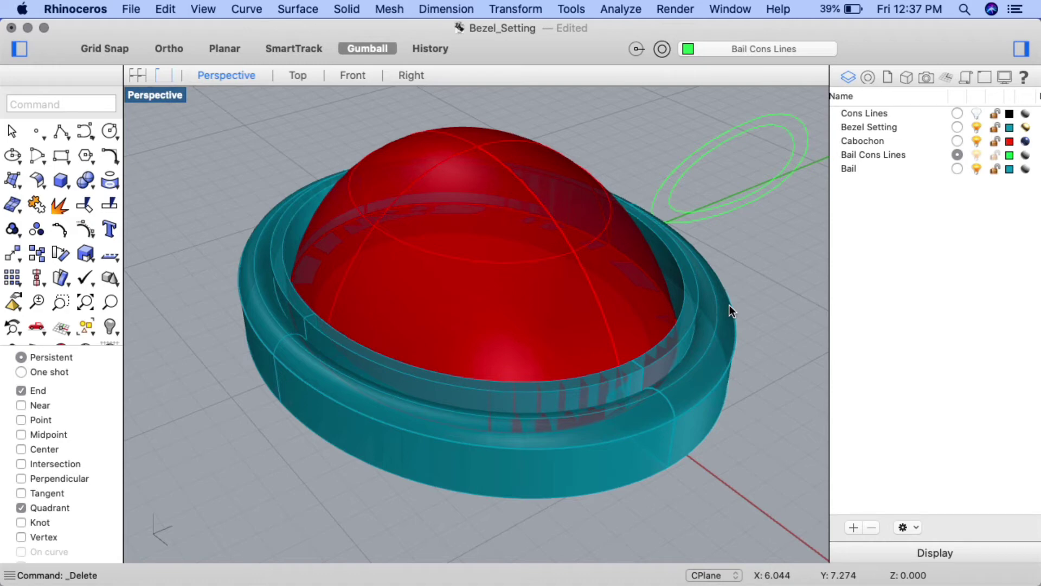
scroll(729, 307, "up", 10)
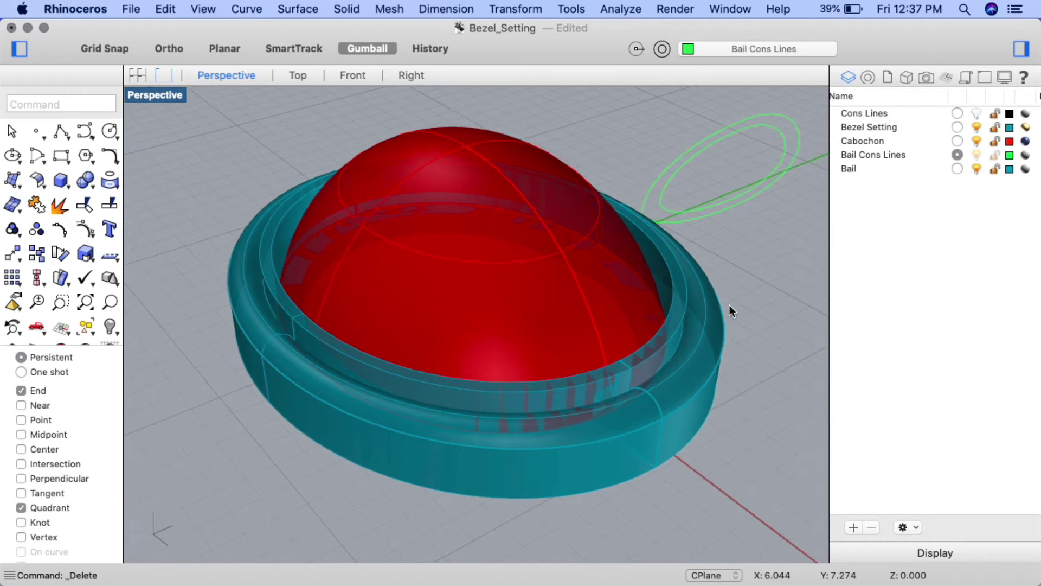
scroll(730, 307, "up", 10)
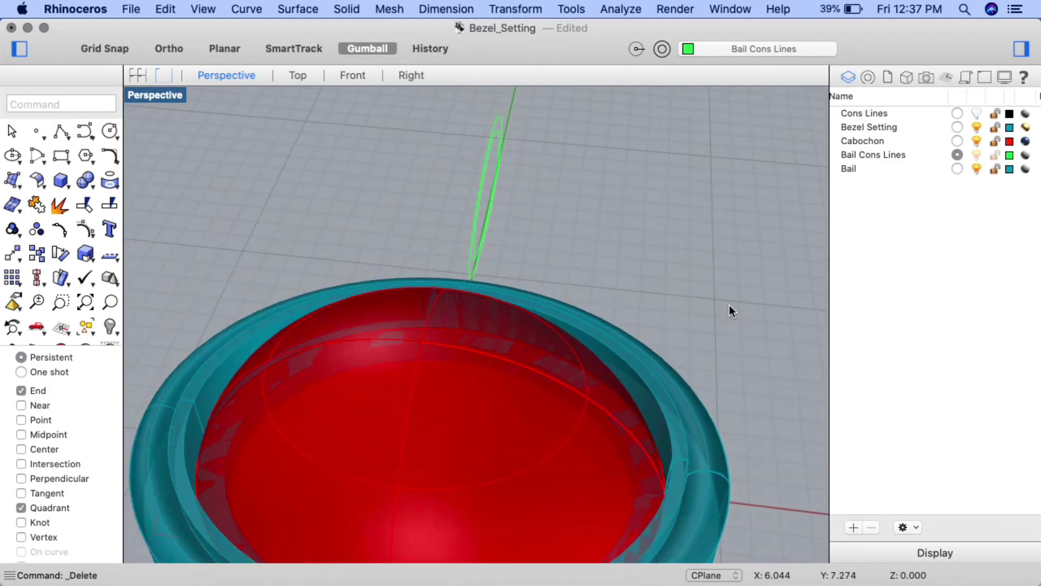
scroll(730, 310, "up", 2)
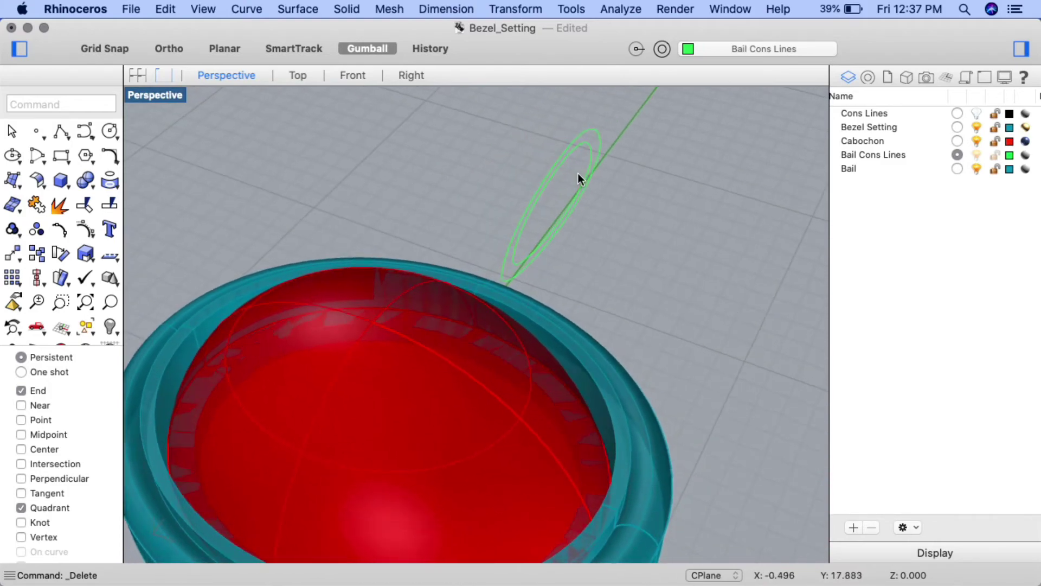
Step: Offset the outer and inner bail ellipses 2 units to both sides
left_click(596, 129)
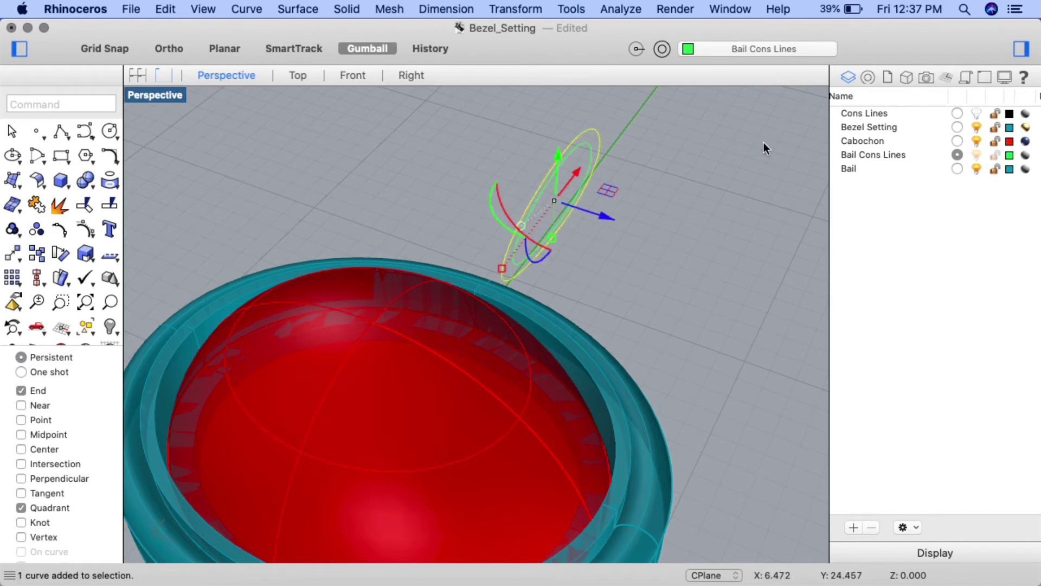
type("Offset")
key("Return")
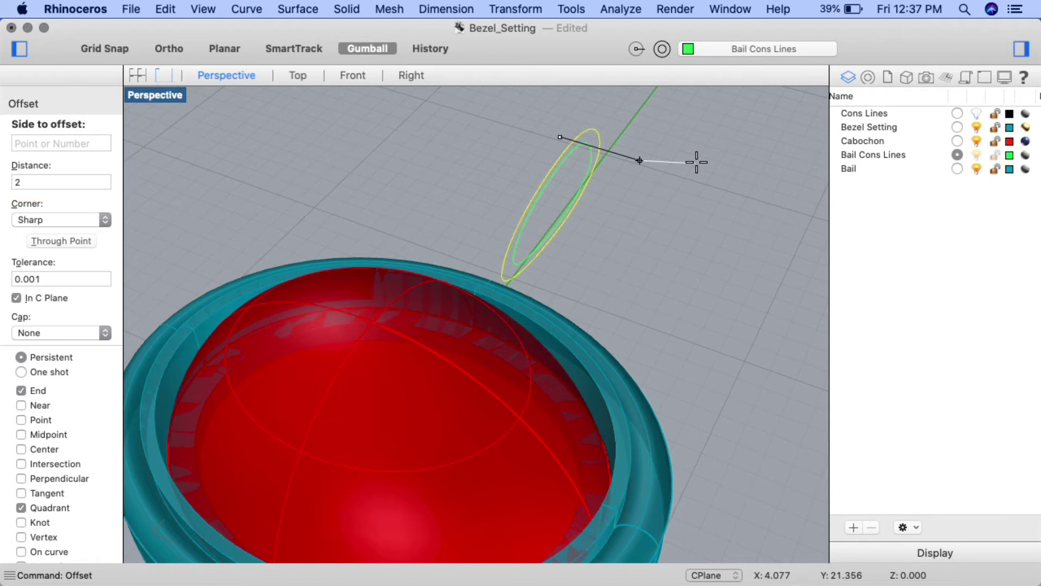
left_click(600, 148)
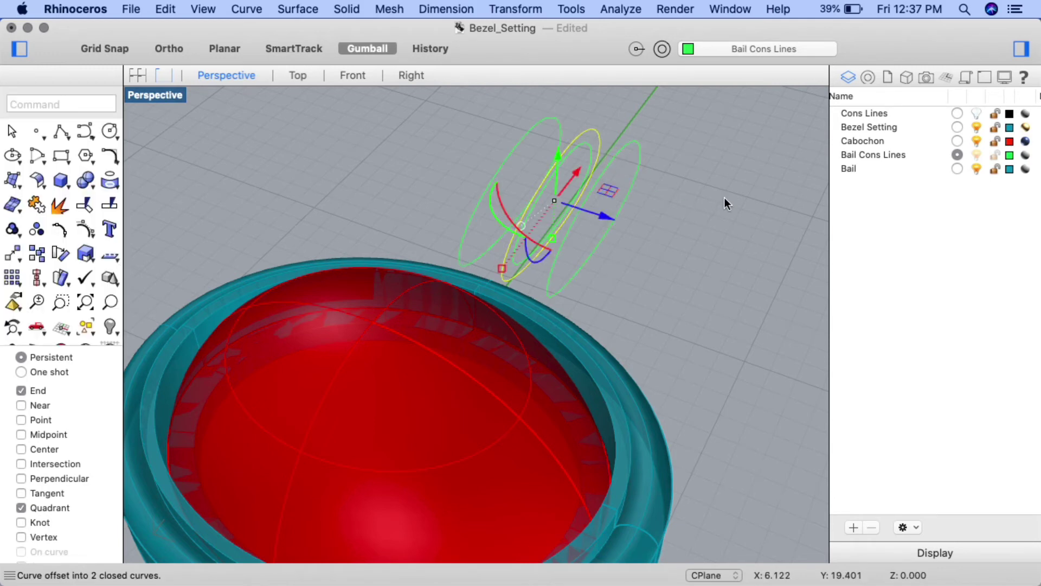
left_click(588, 145)
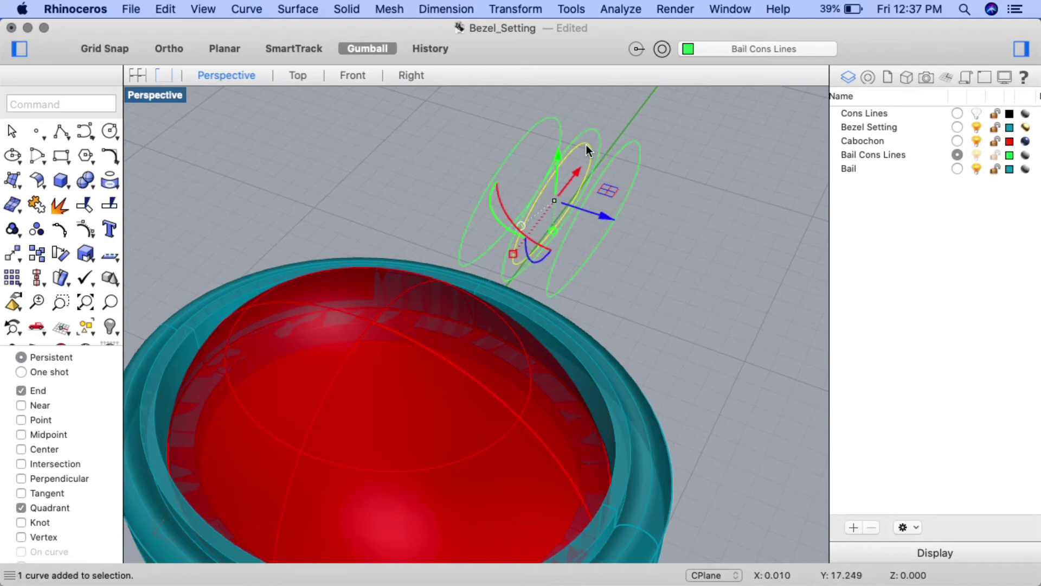
right_click(739, 171)
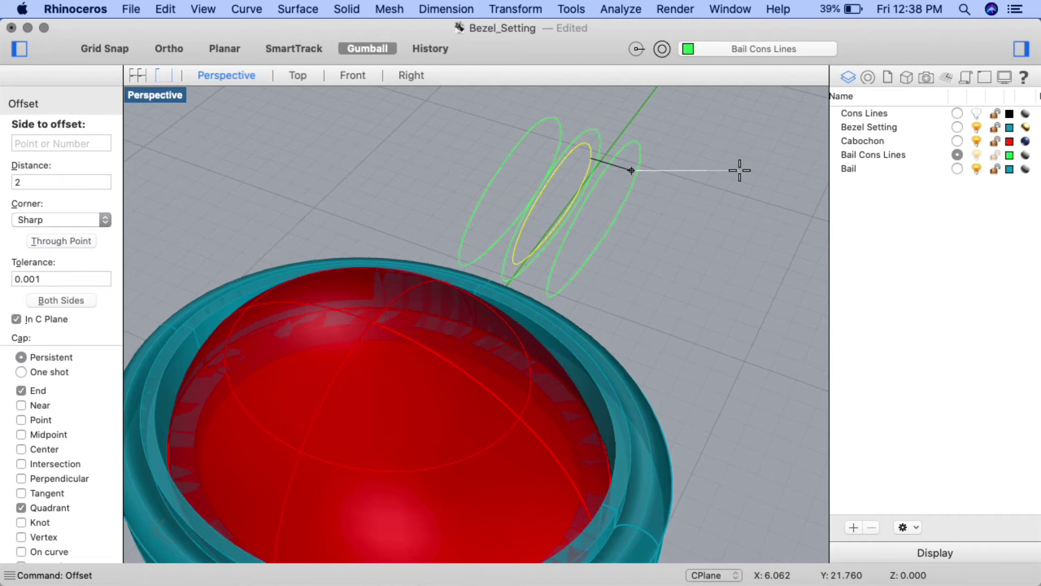
left_click(73, 302)
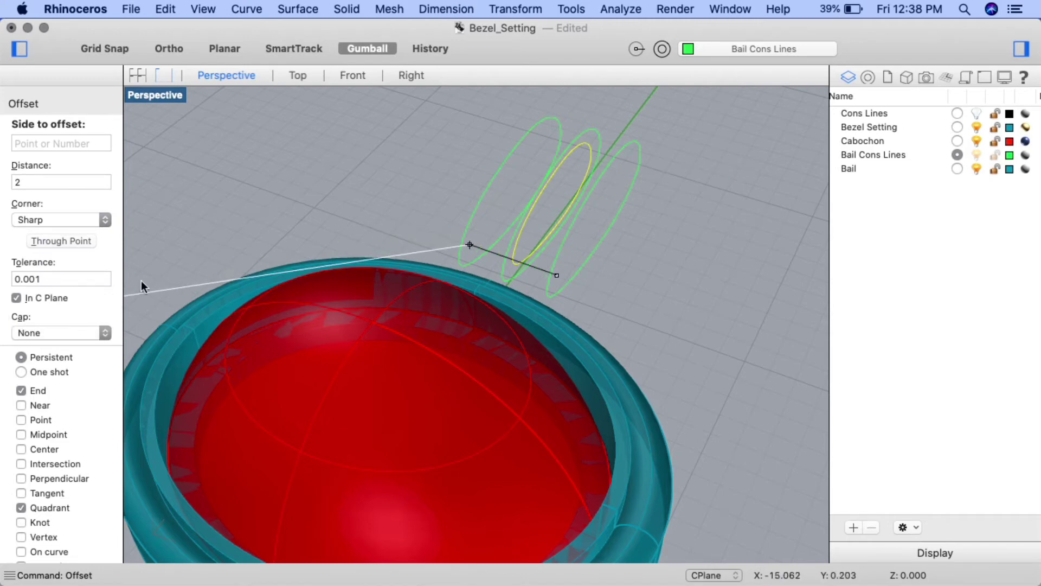
left_click(593, 157)
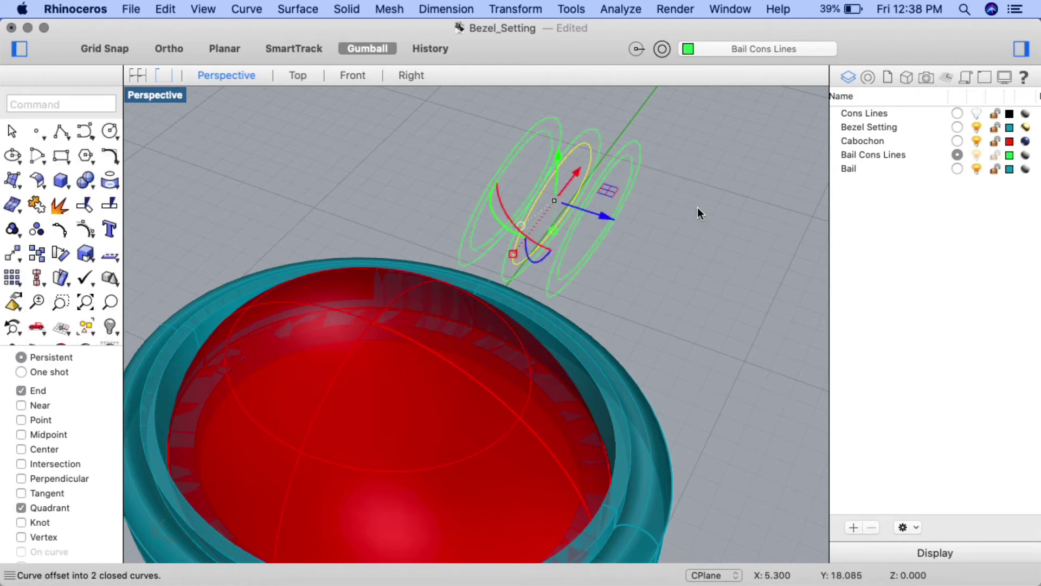
Step: Hide the two original middle ellipses
left_click_drag(616, 112, 574, 143)
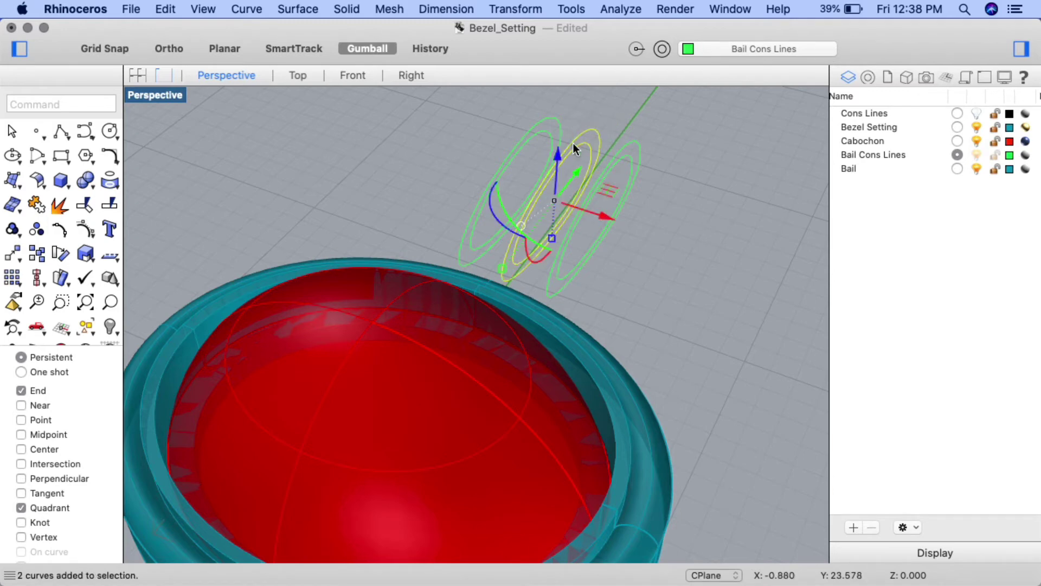
right_click(617, 109)
left_click(634, 142)
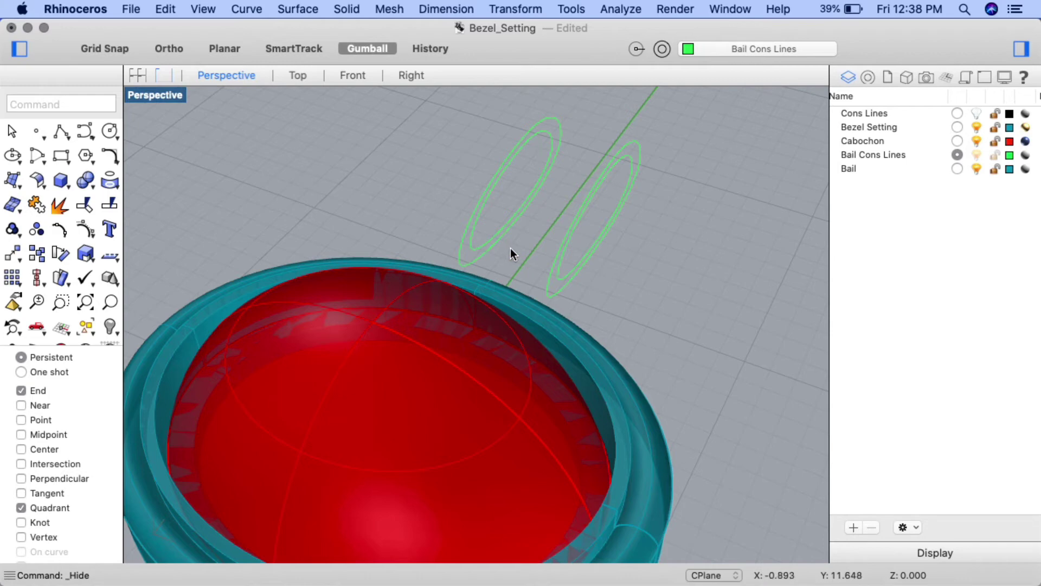
Step: Rotate the left ellipse pair 15° around Z with the gumball
left_click_drag(510, 248, 431, 199)
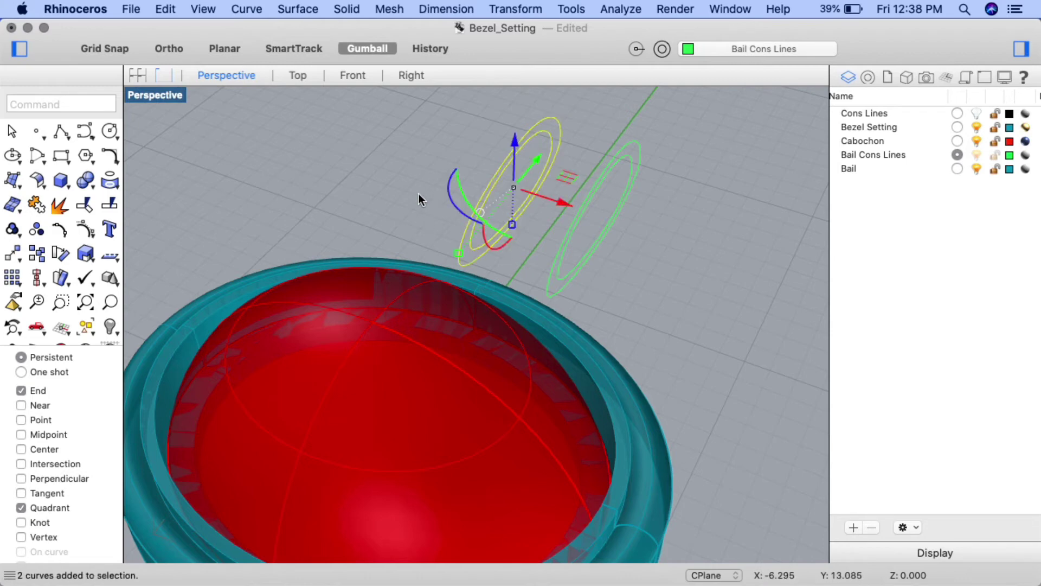
left_click_drag(451, 197, 452, 198)
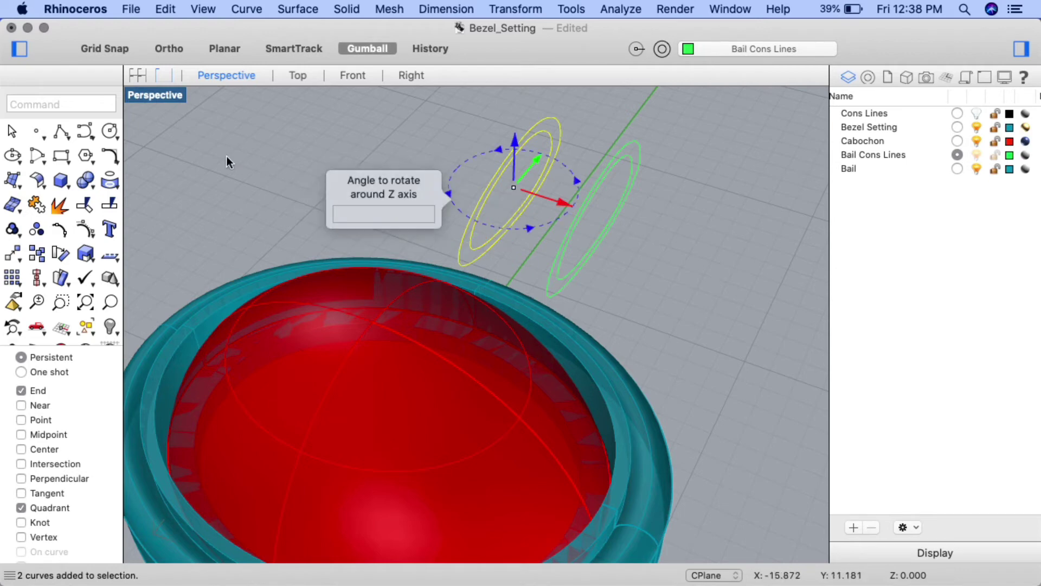
type("15")
key("Return")
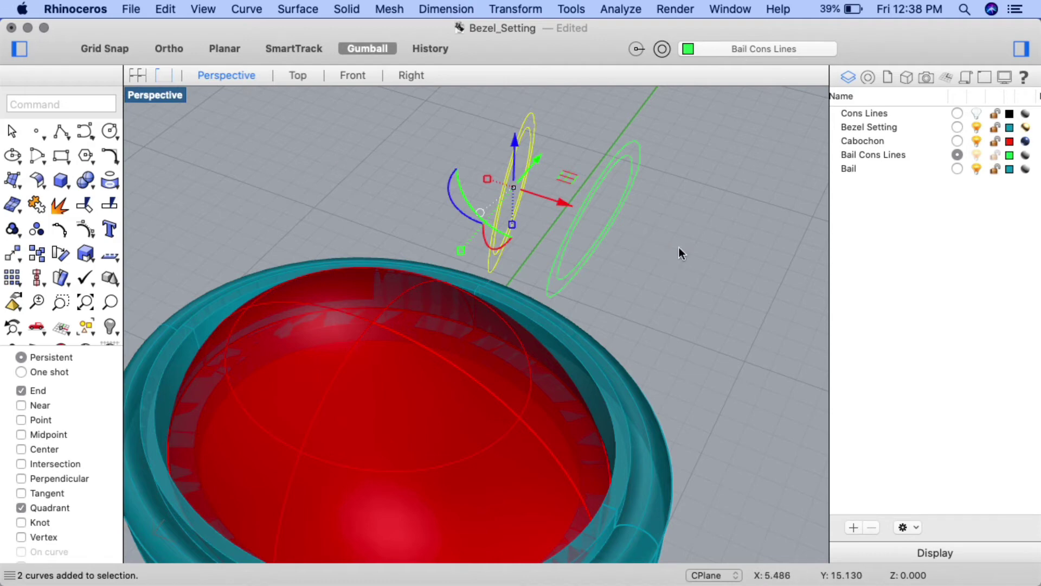
Step: Rotate the right ellipse pair -15° around Z and make Bail the current layer
left_click_drag(673, 245, 601, 152)
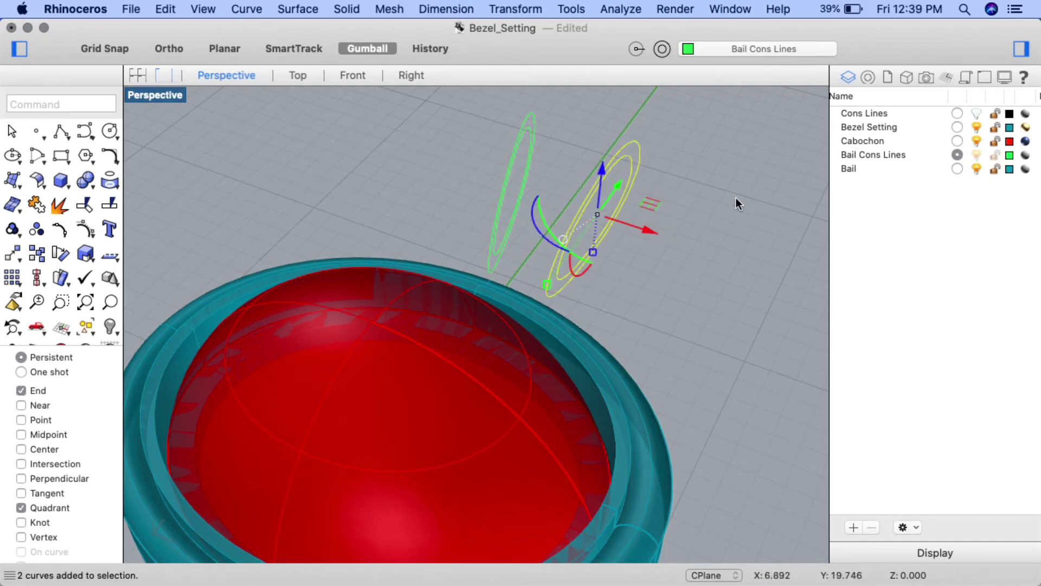
left_click(542, 234)
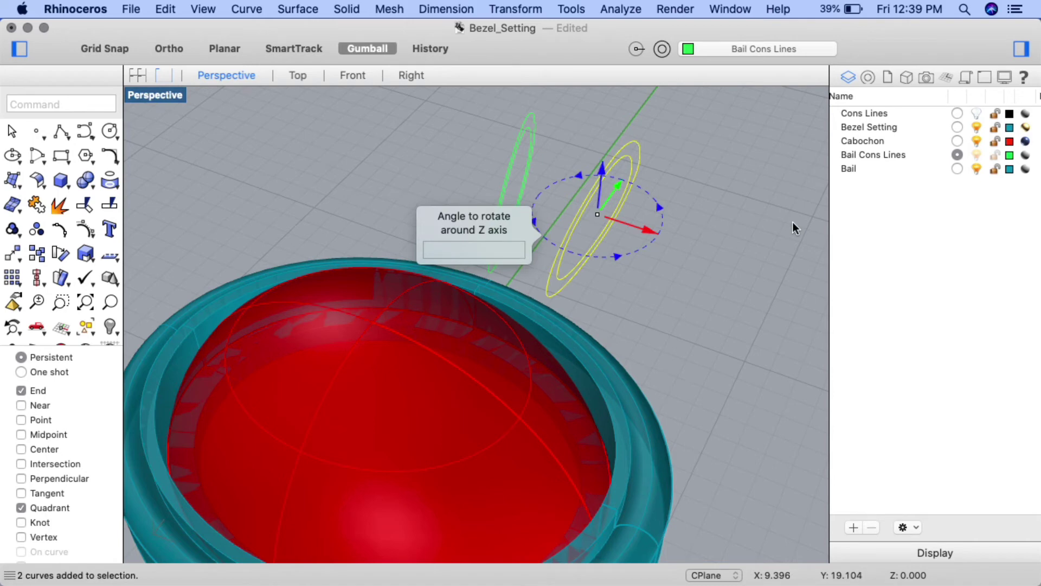
type("-15")
key("Return")
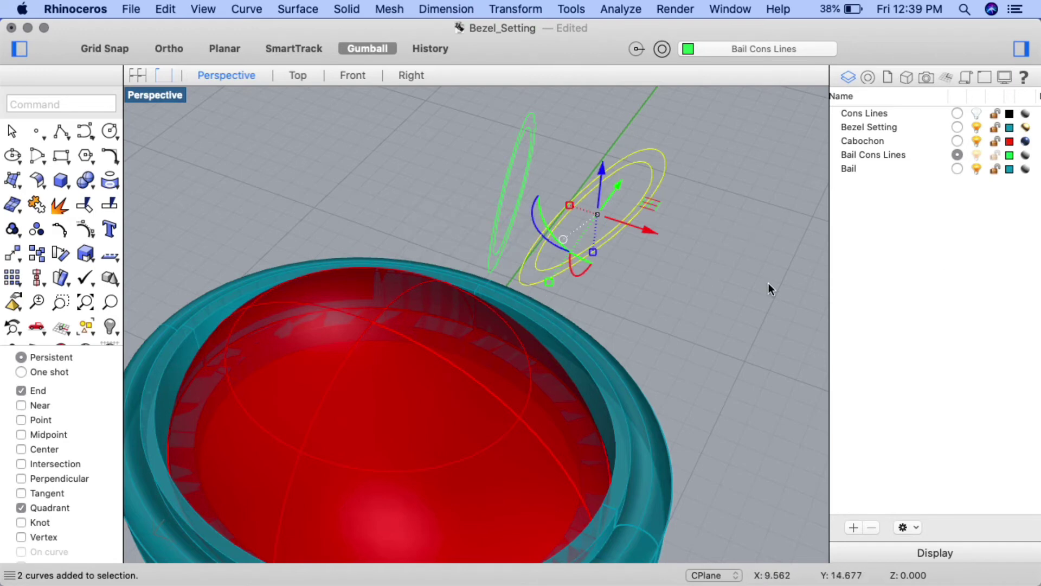
key("Escape")
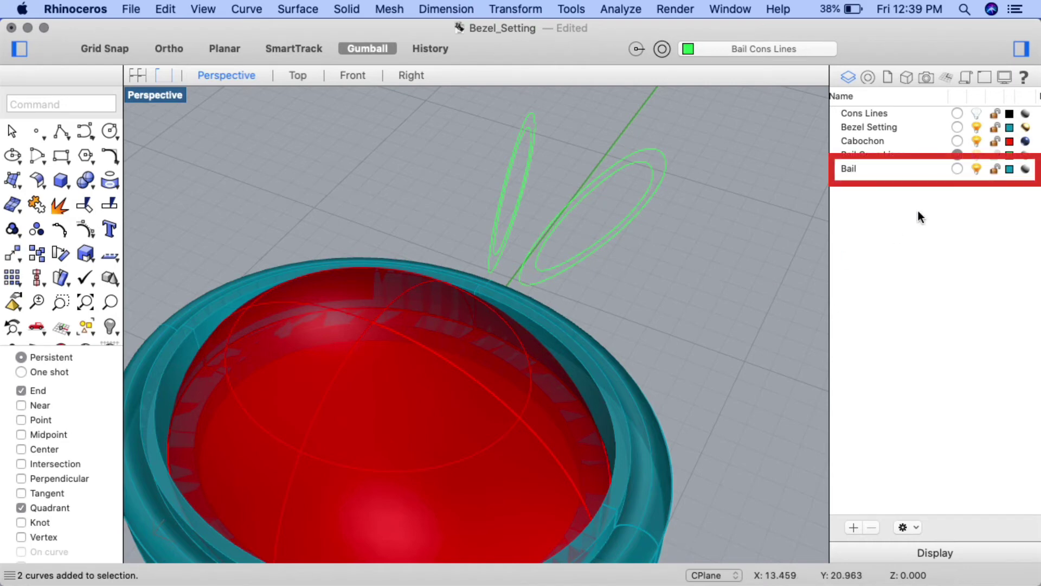
left_click(957, 168)
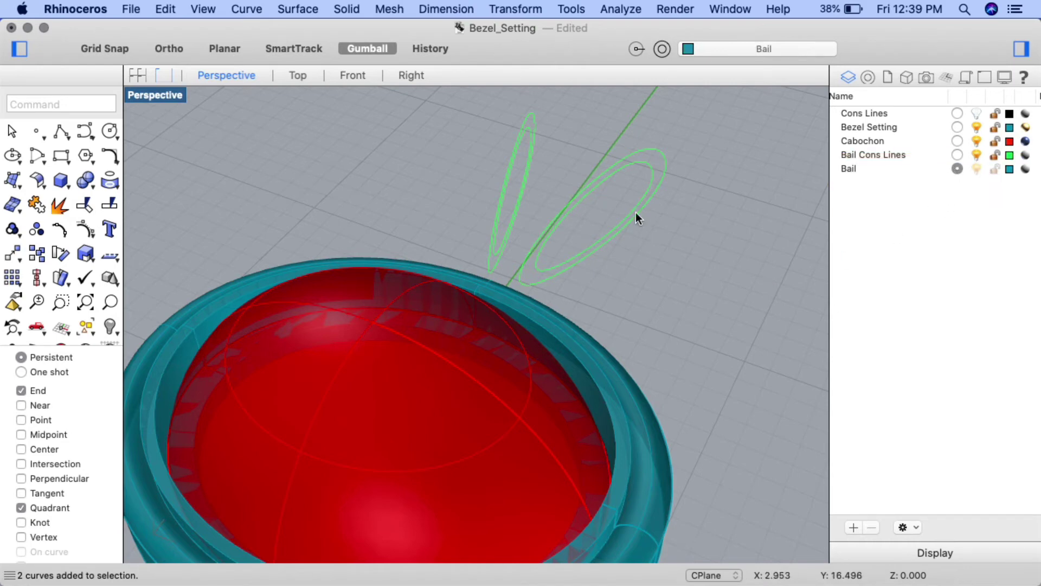
left_click(655, 152)
Step: Loft the two outer ellipses after moving the seam to the lower end
key("alt+Left")
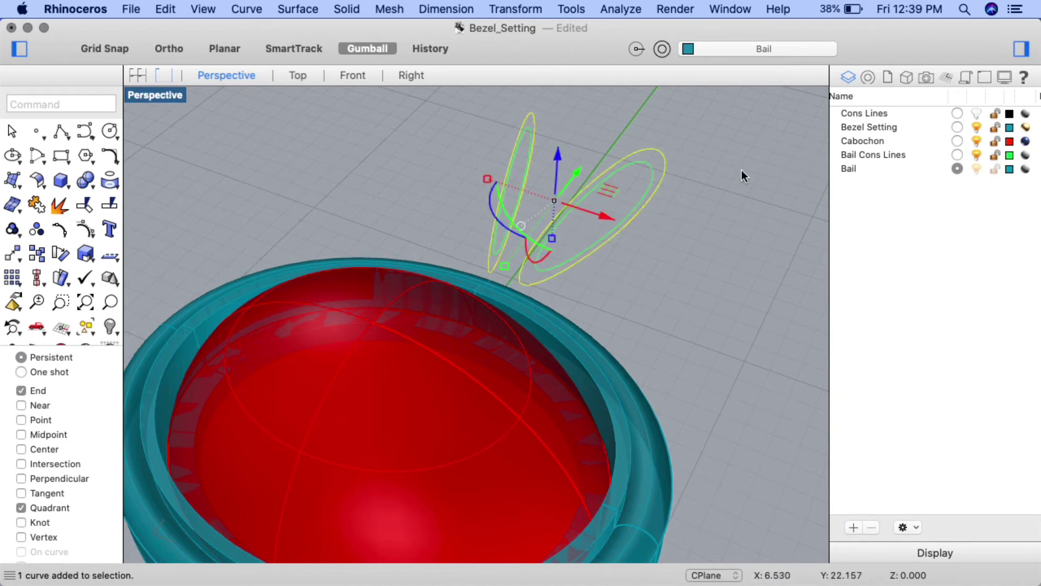
type("Loft")
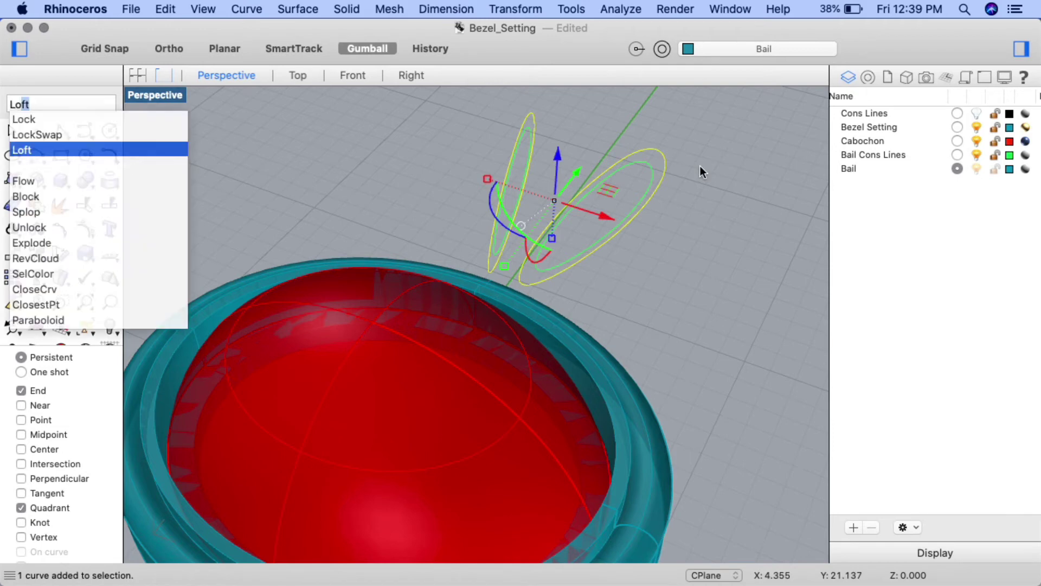
key("Return")
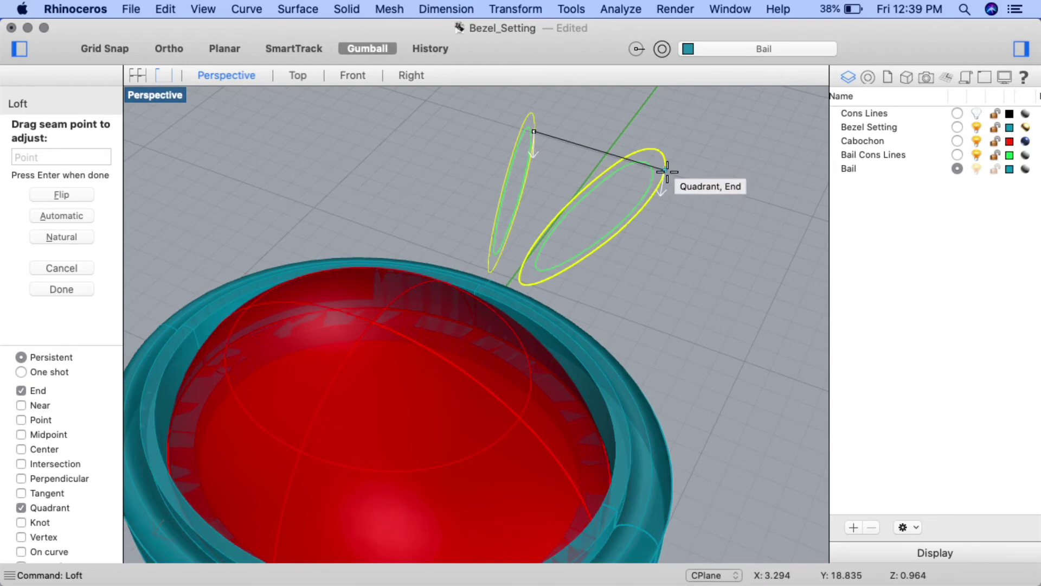
left_click_drag(667, 172, 520, 278)
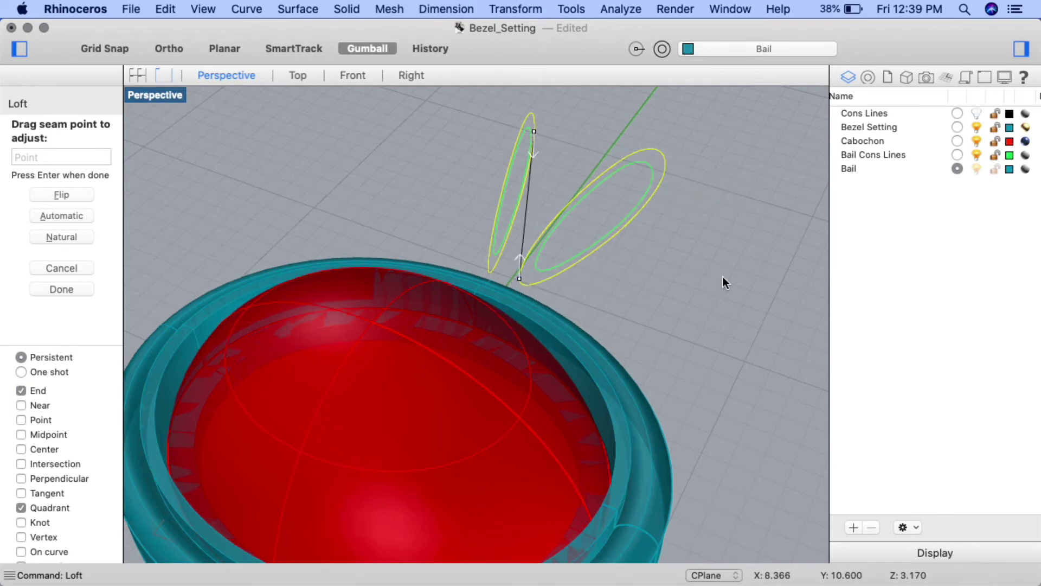
key("Return")
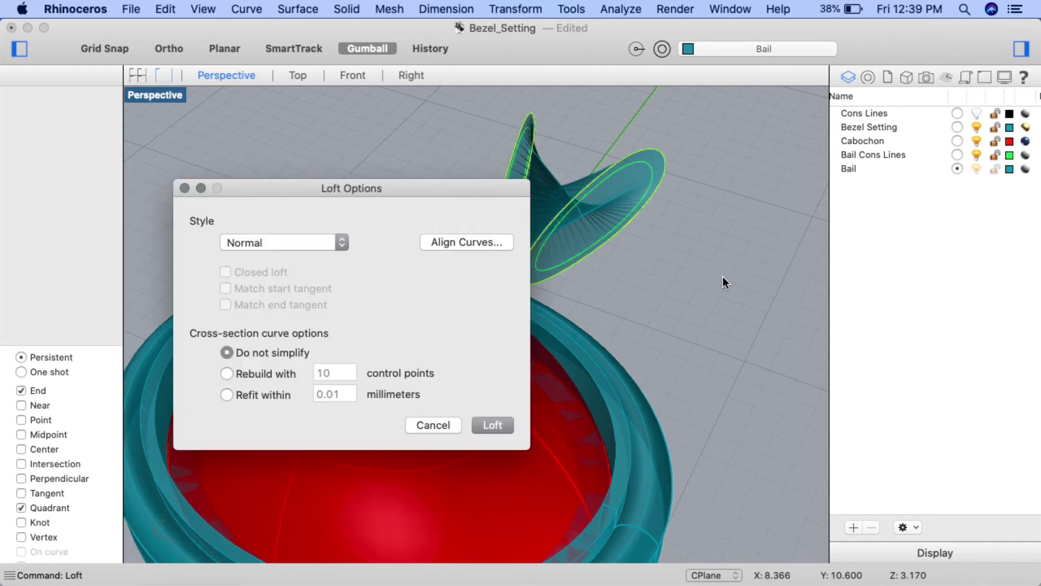
key("Return")
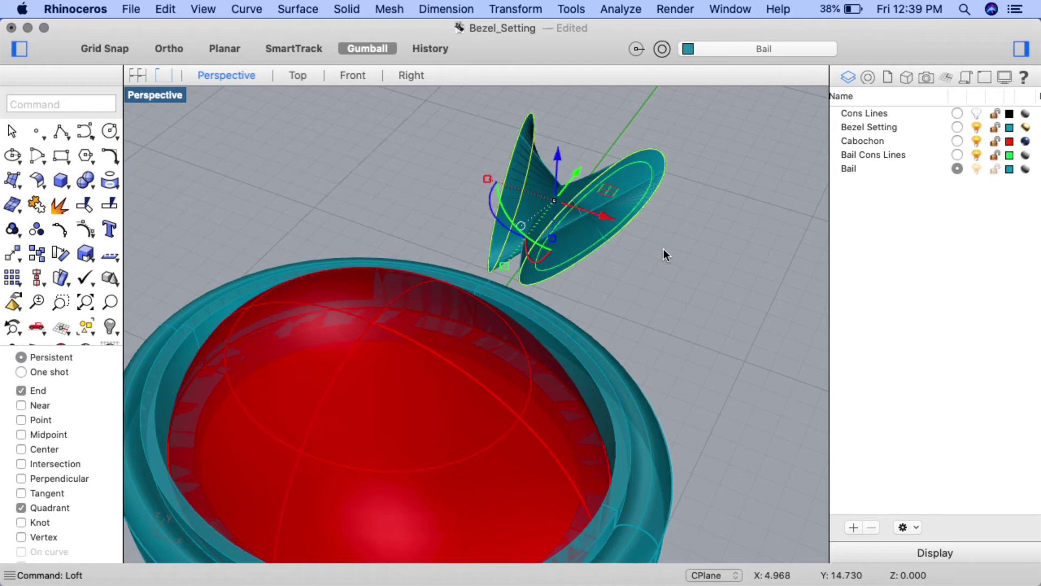
Step: Undo the twisted loft and redo it with aligned seams for a smooth surface
key("super+z")
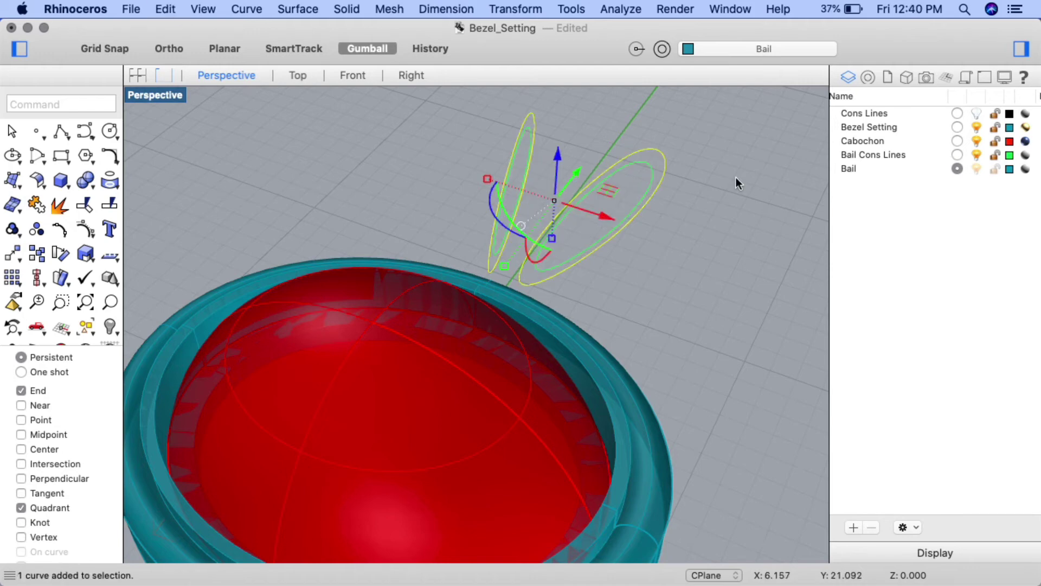
key("Return")
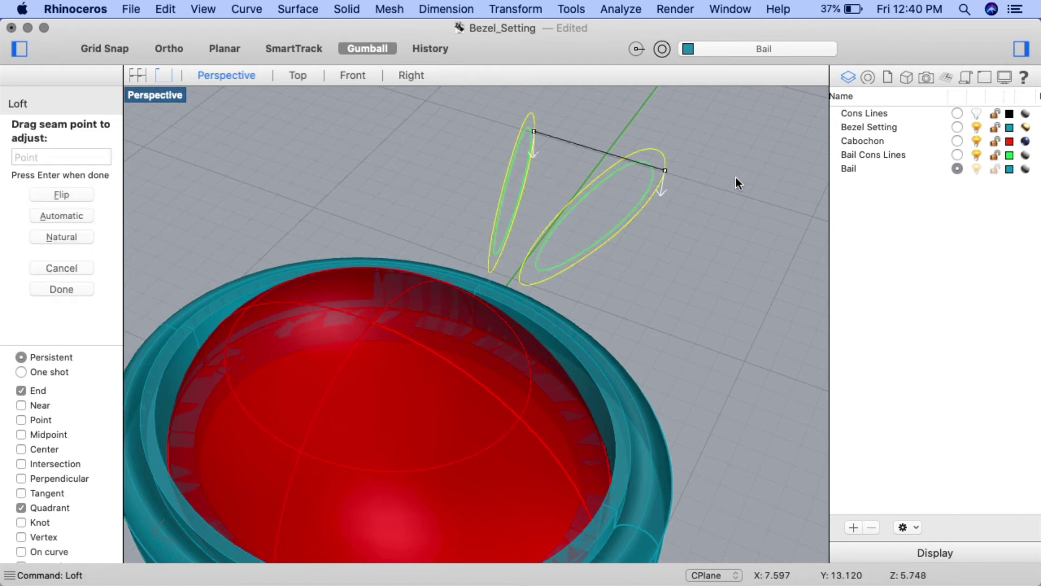
key("Return")
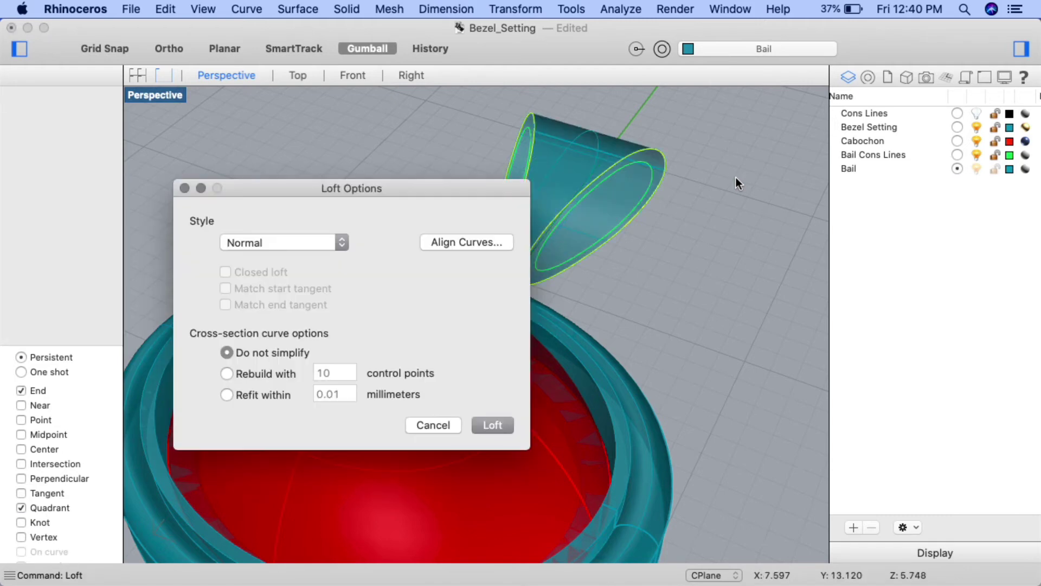
left_click(503, 425)
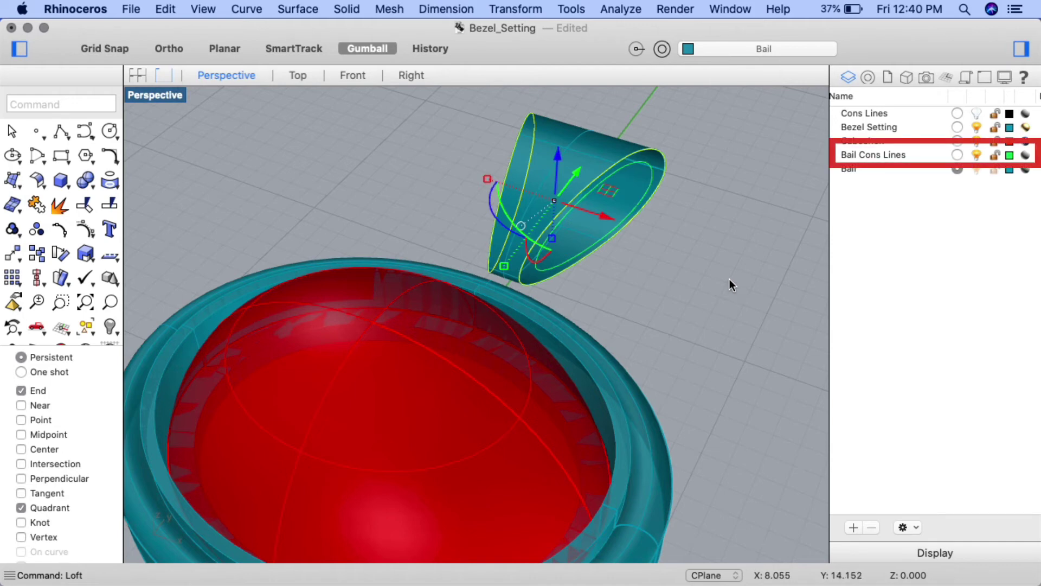
Step: Make Bail Cons Lines the current layer and loft the inner bail curves into a surface
left_click(958, 154)
left_click(712, 250)
key("Left")
key("Left")
key("Left")
key("Left")
key("Left")
key("Left")
key("Left")
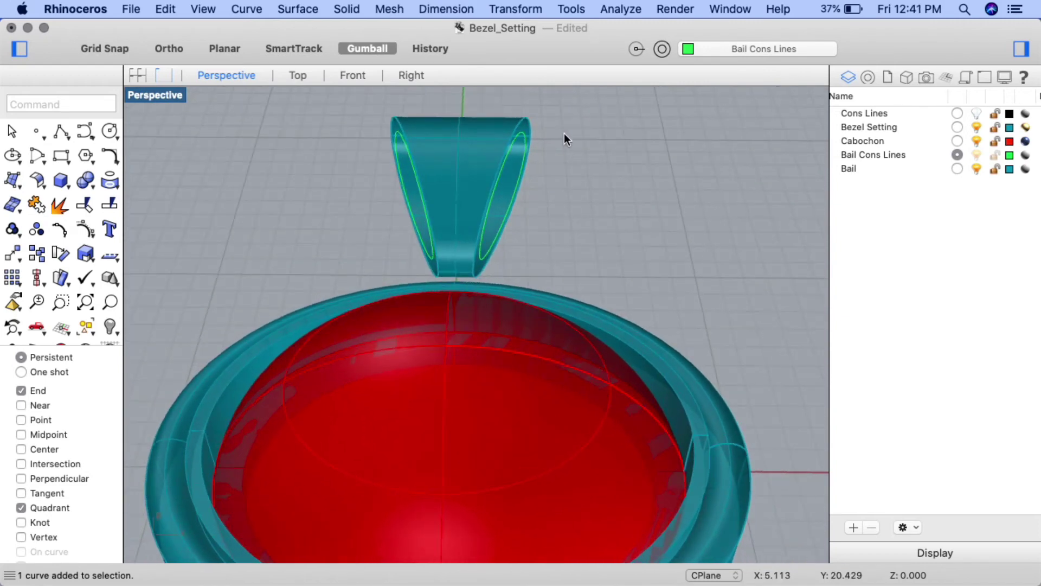
left_click(396, 136)
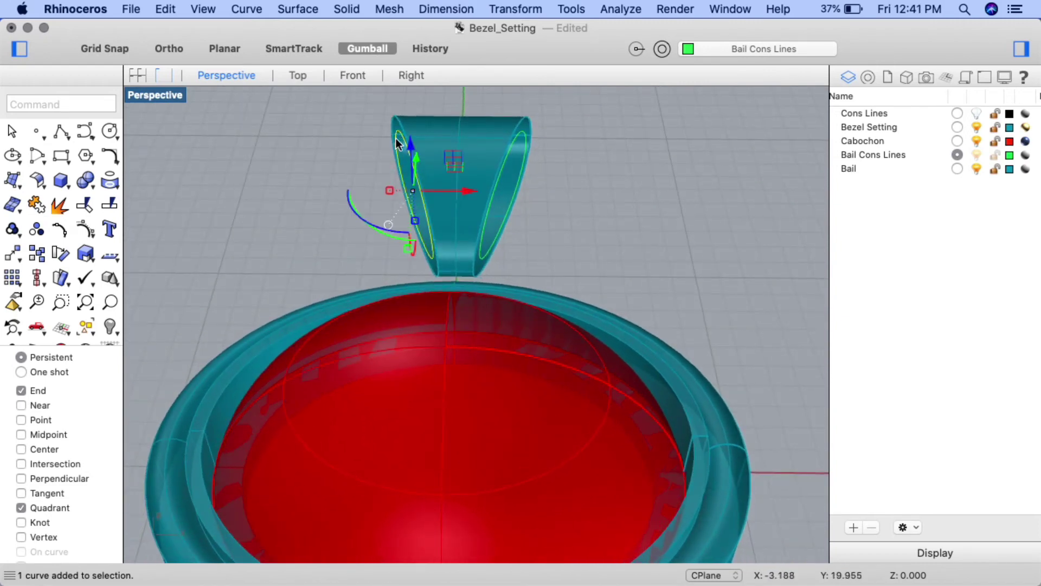
key("alt+Right")
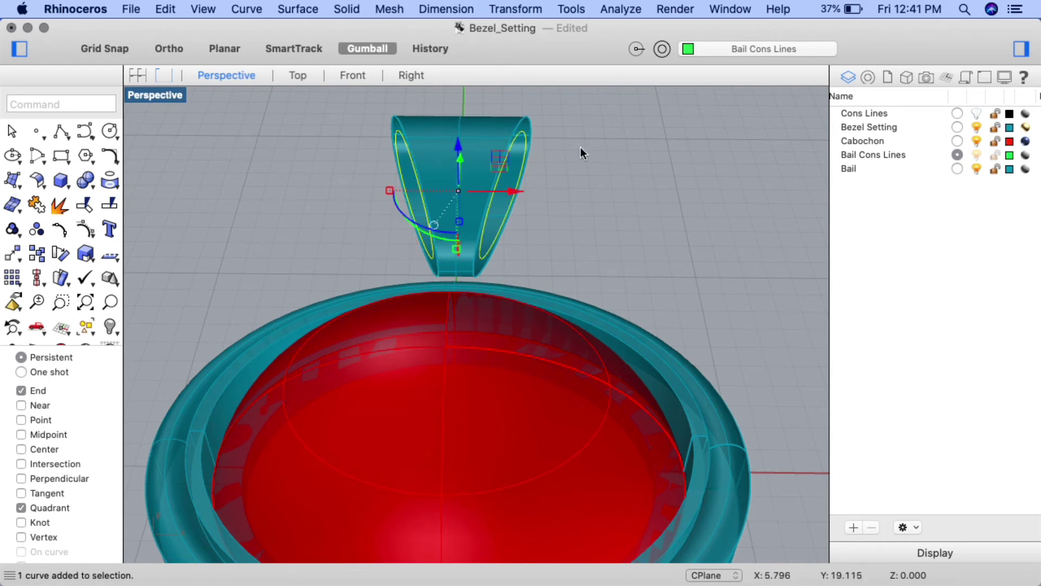
type("Loft")
key("Return")
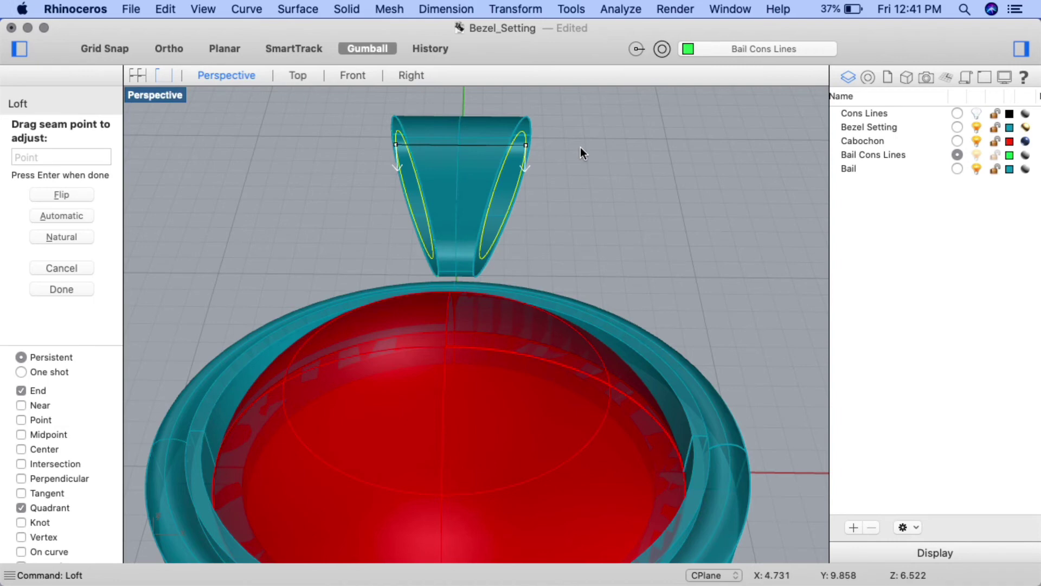
key("Return")
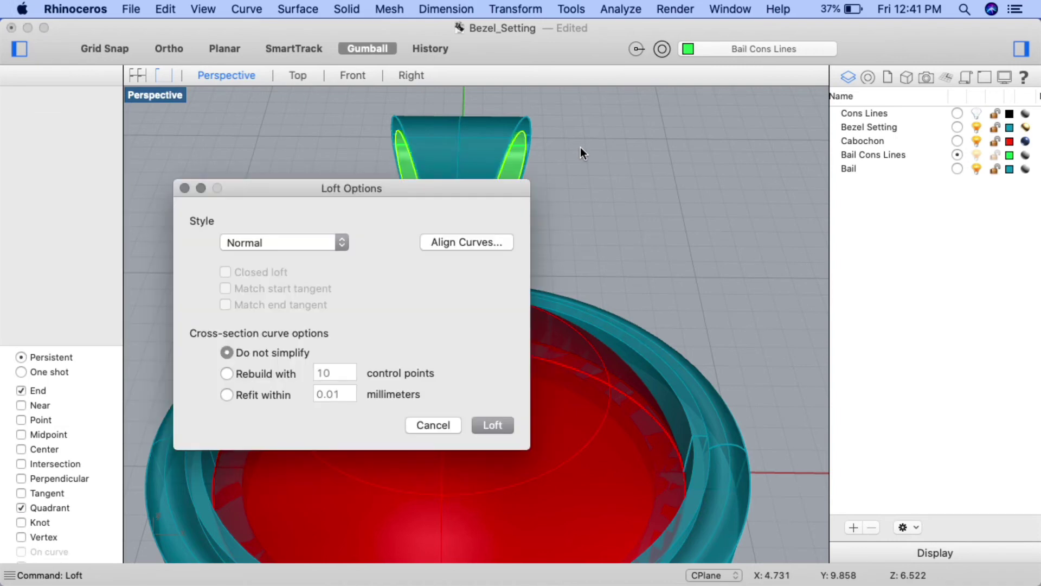
left_click(513, 425)
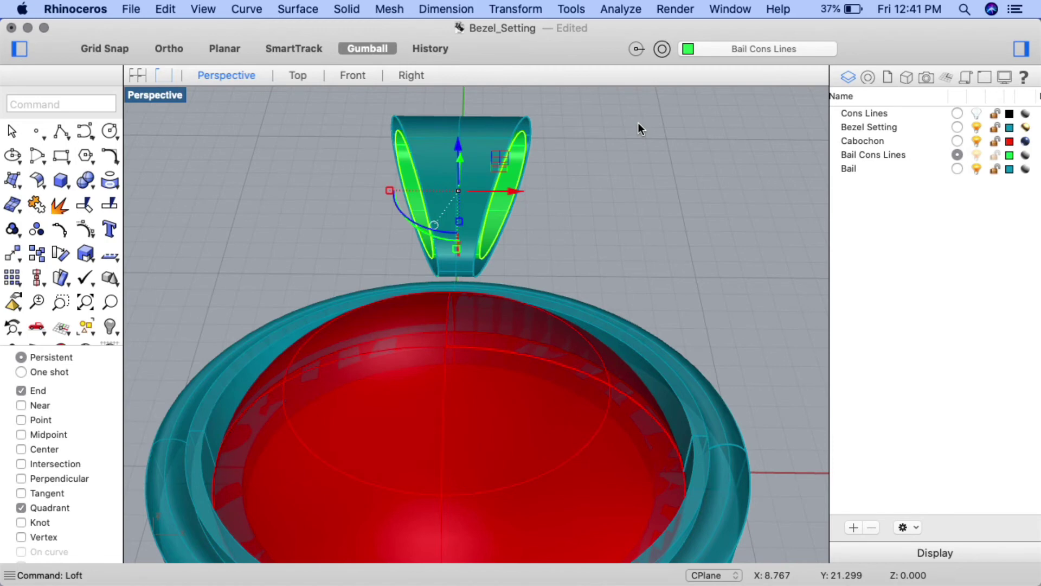
Step: Undo the stray curve move and widen the green inner bail surface with the Gumball
key("super+z")
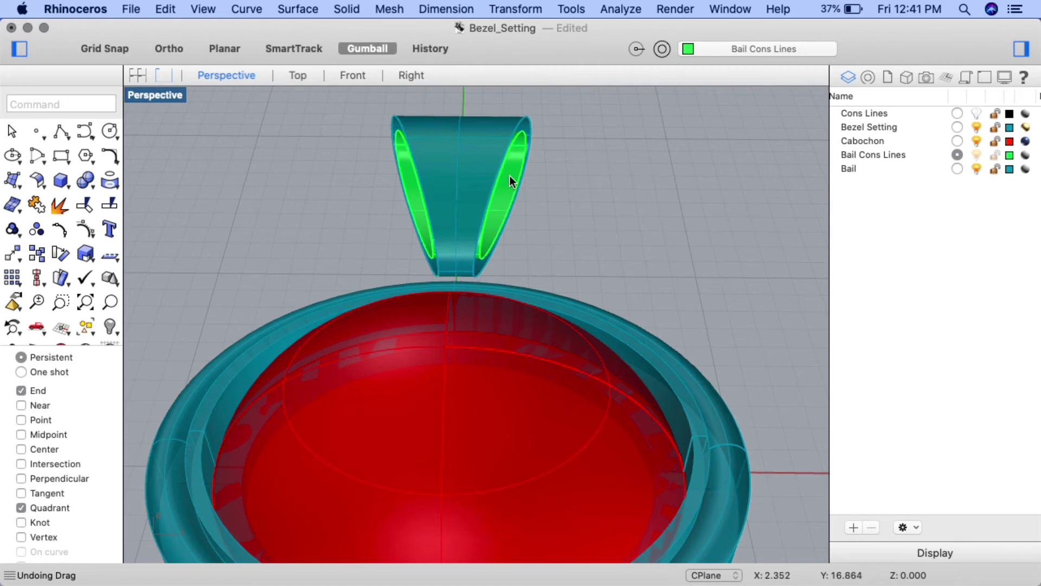
left_click(509, 175)
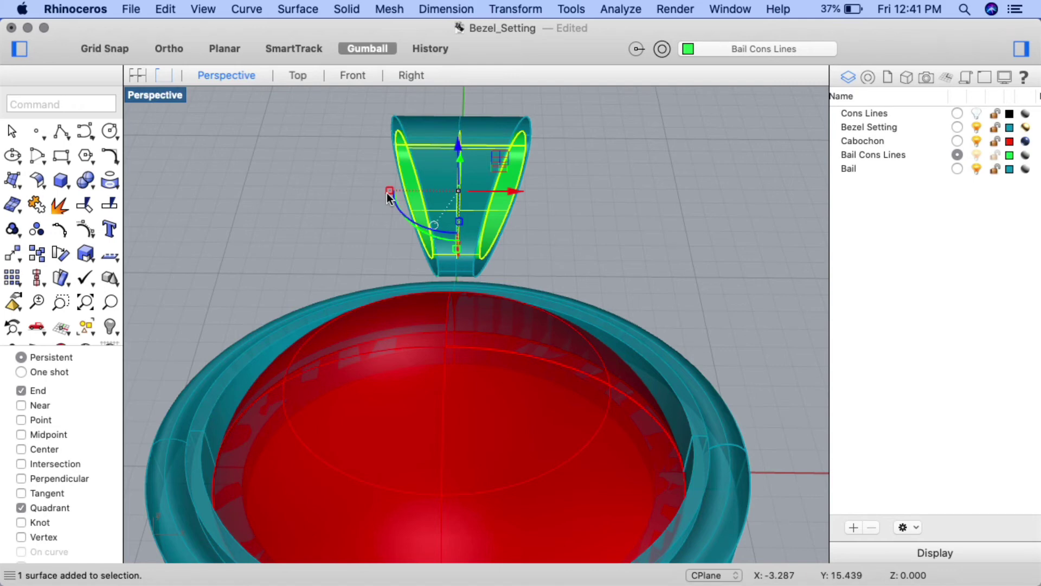
left_click_drag(388, 192, 353, 190)
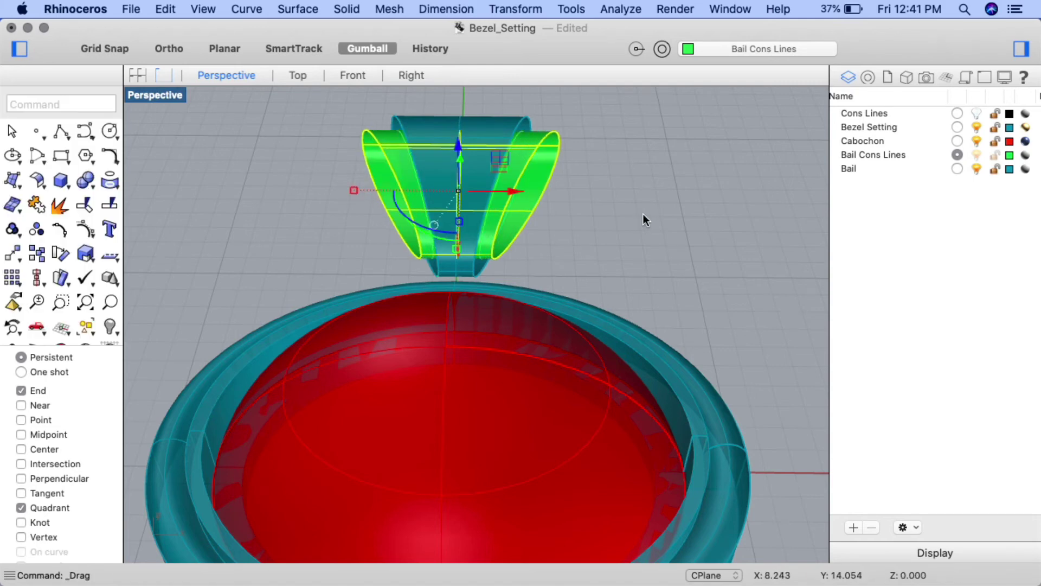
left_click(644, 219)
Step: Cap the inner and outer bail surfaces into two closed polysurfaces
right_click_drag(643, 219, 718, 221)
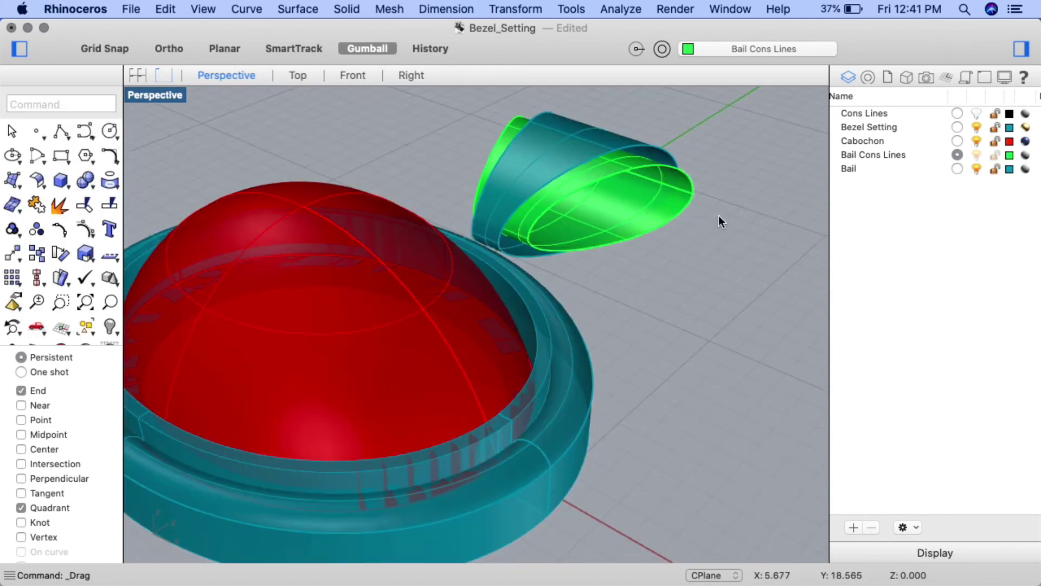
left_click(675, 200)
left_click(601, 129, "shift")
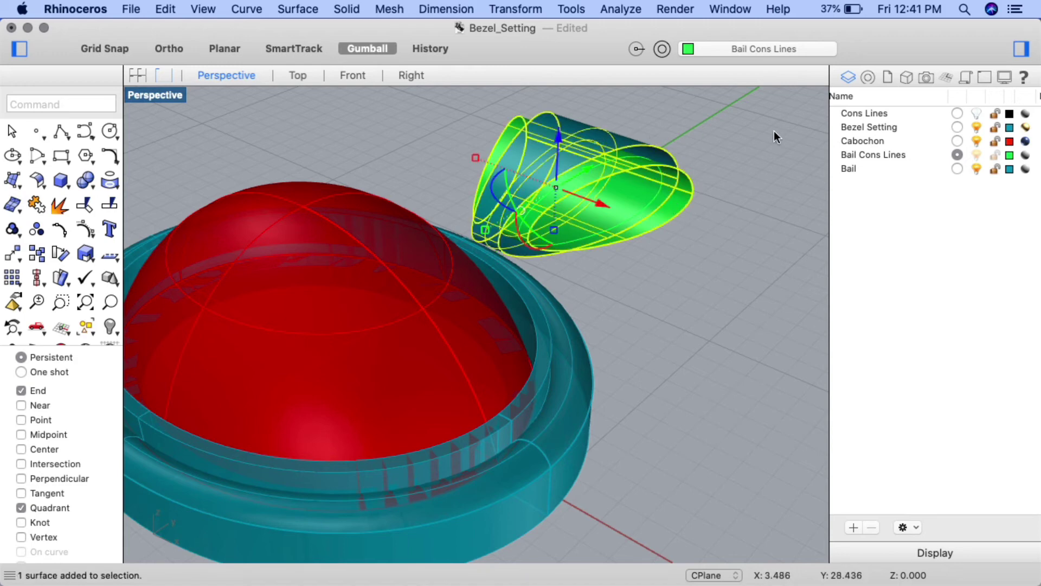
type("Cap")
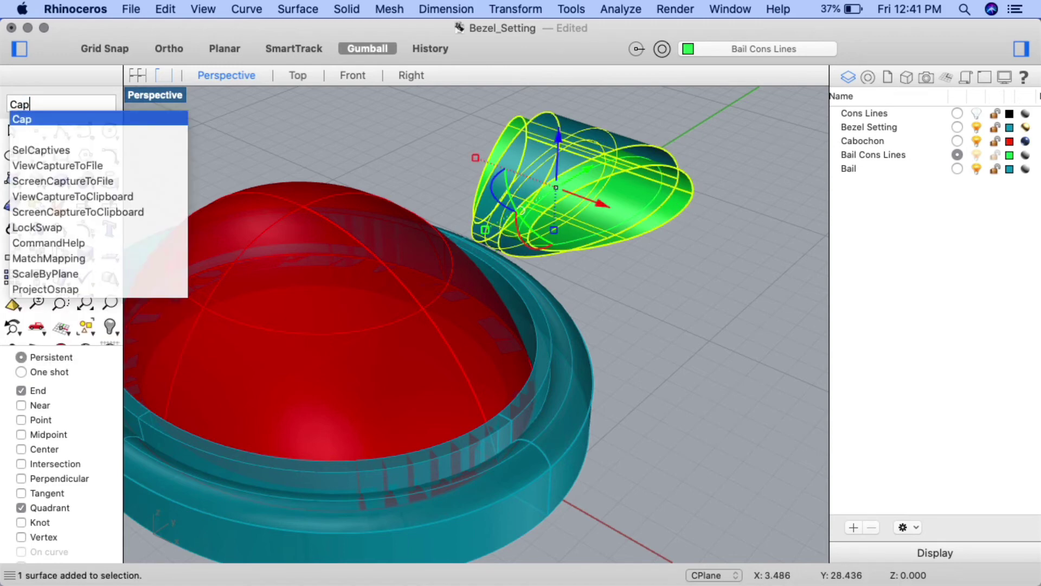
key("Return")
scroll(741, 203, "left", 3)
left_click(741, 203)
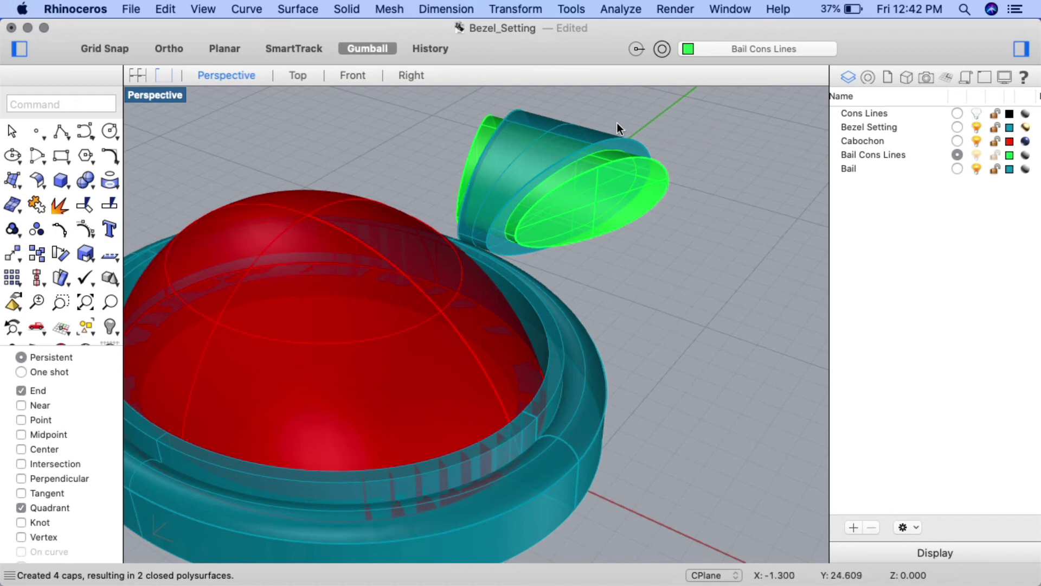
left_click(604, 131)
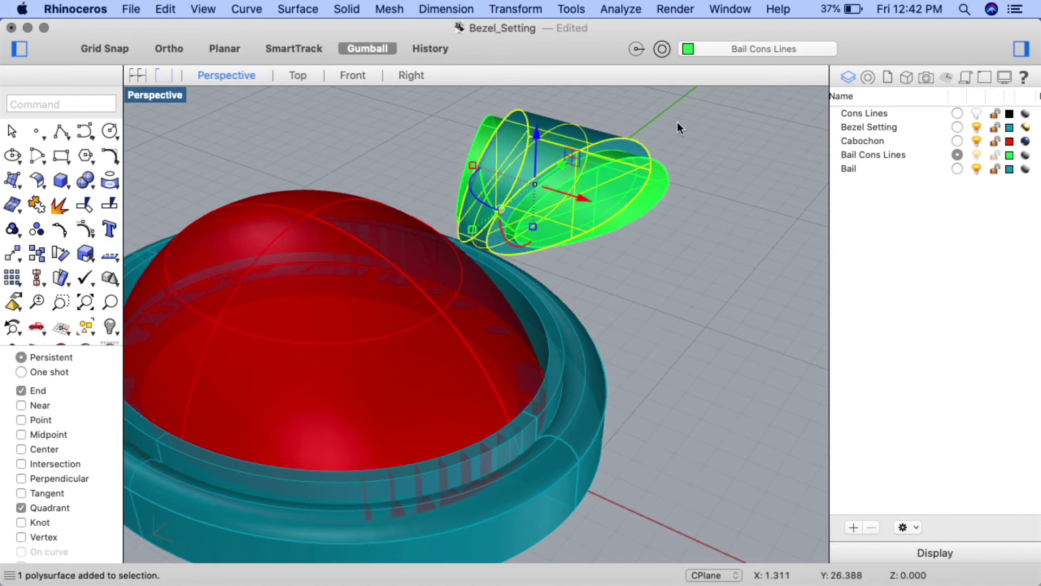
Step: Subtract the green inner solid from the outer bail with BooleanDifference, hollowing the ring
type("bo")
key("Return")
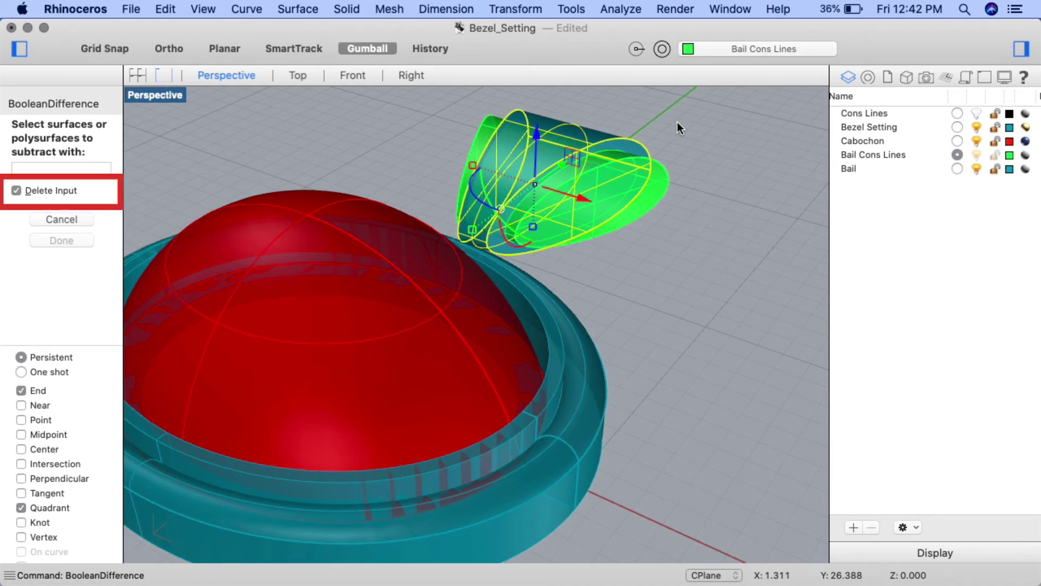
left_click(658, 196)
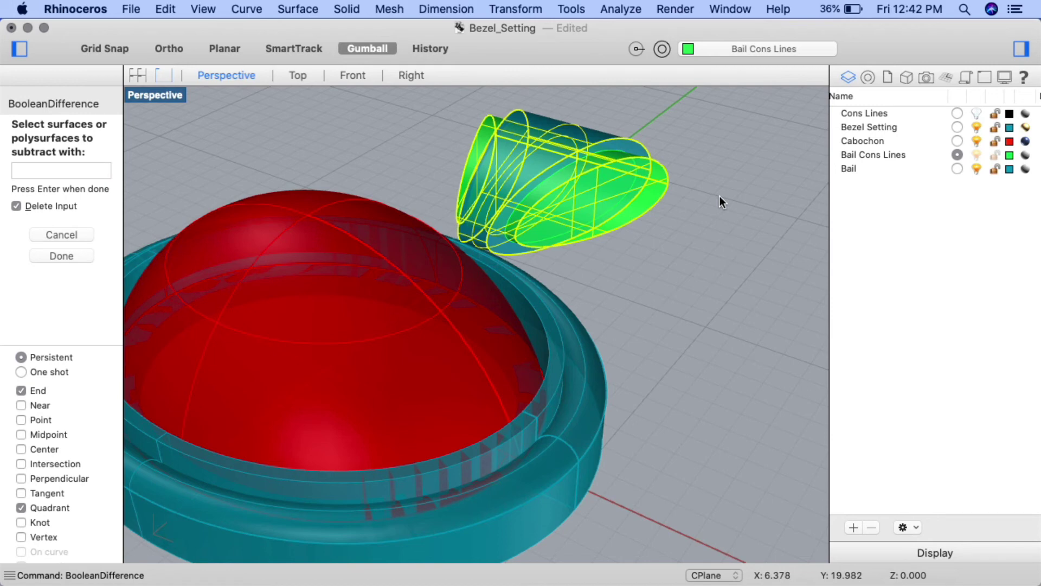
key("Return")
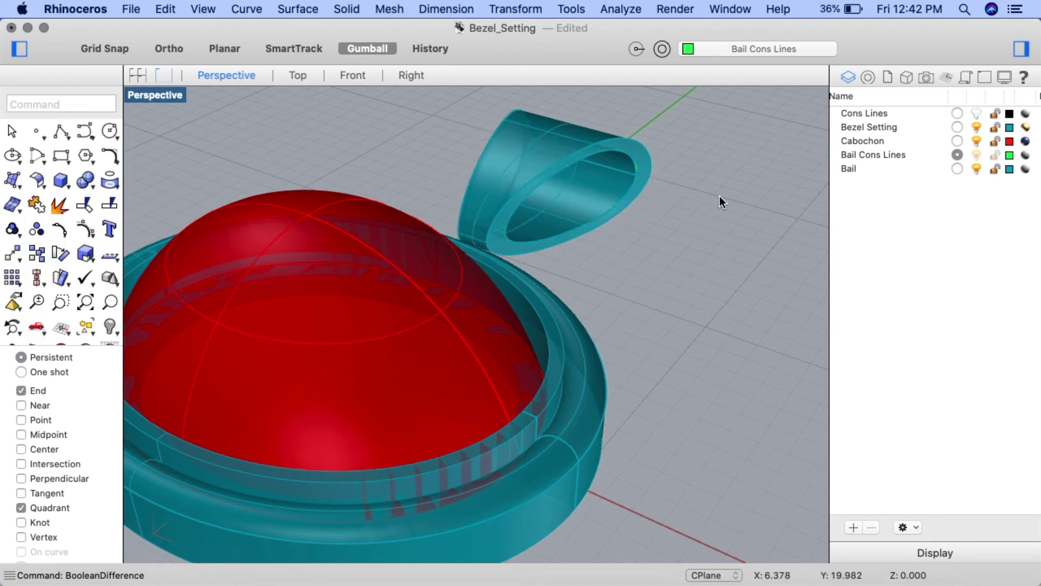
scroll(720, 196, "left", 5)
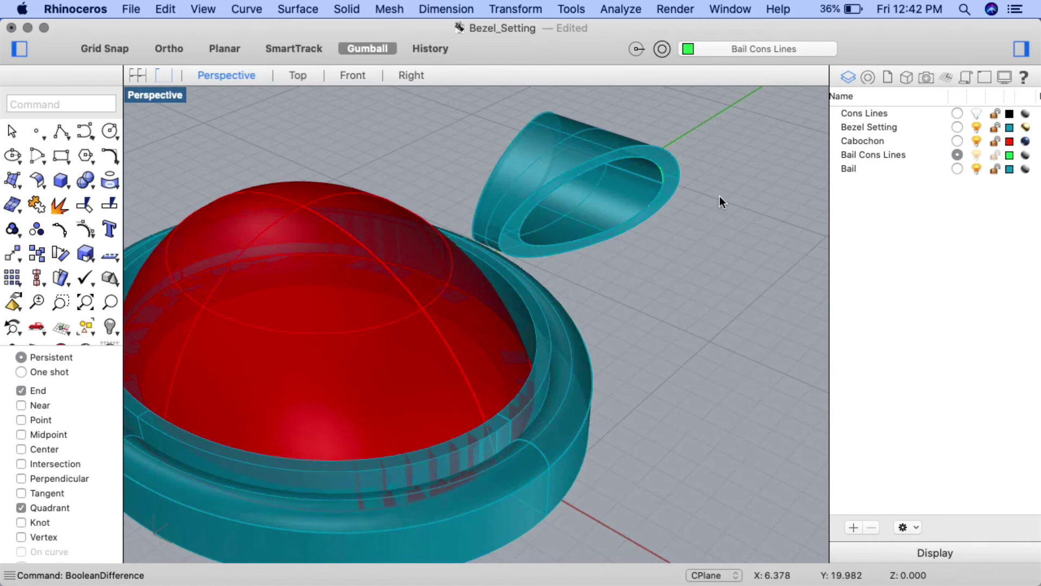
scroll(720, 196, "up", 5)
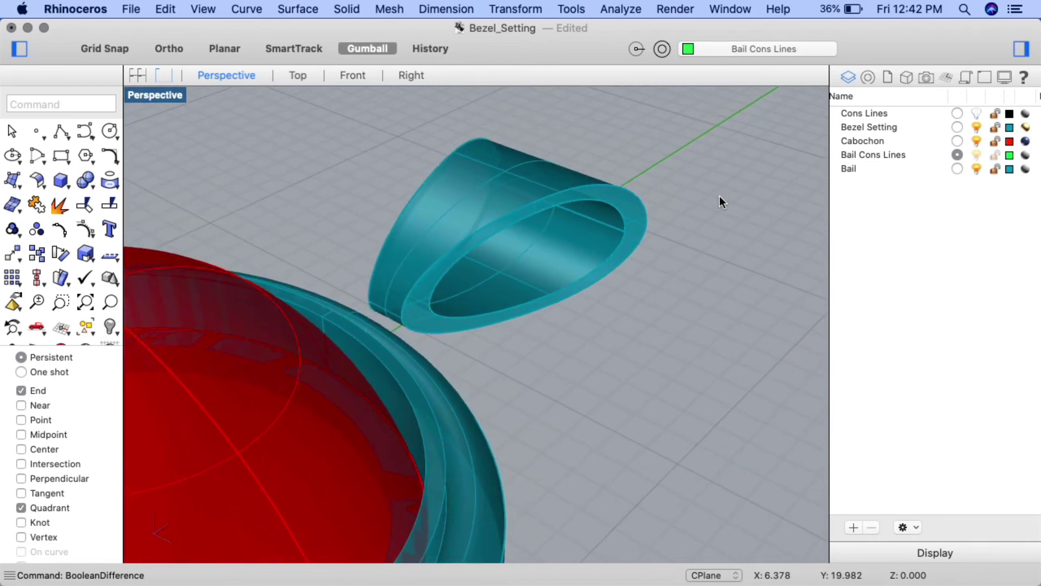
Step: Fillet the bail's four front and back rim edges at 0.08, then view it from Right
type("fi")
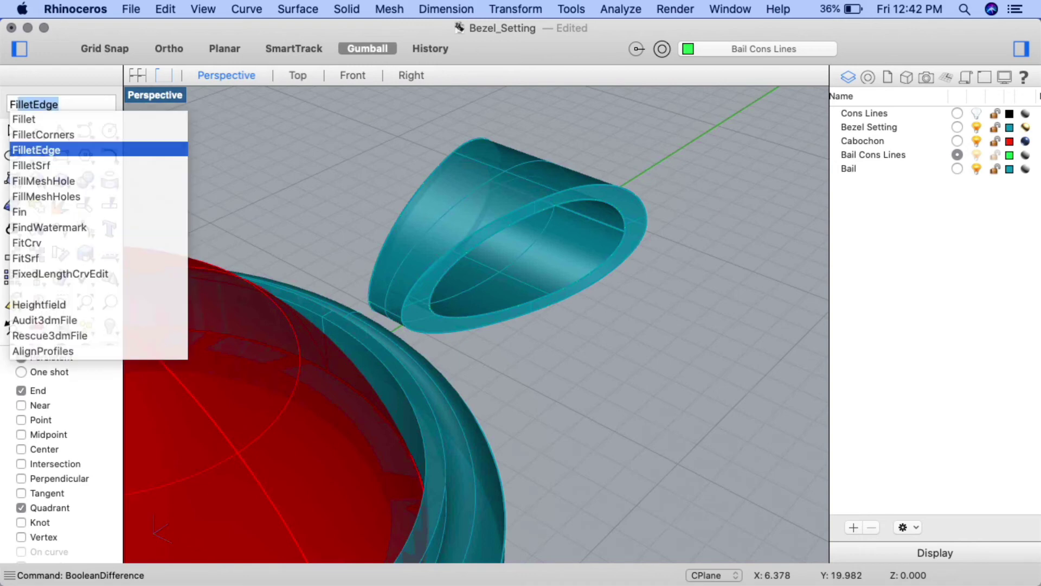
key("Return")
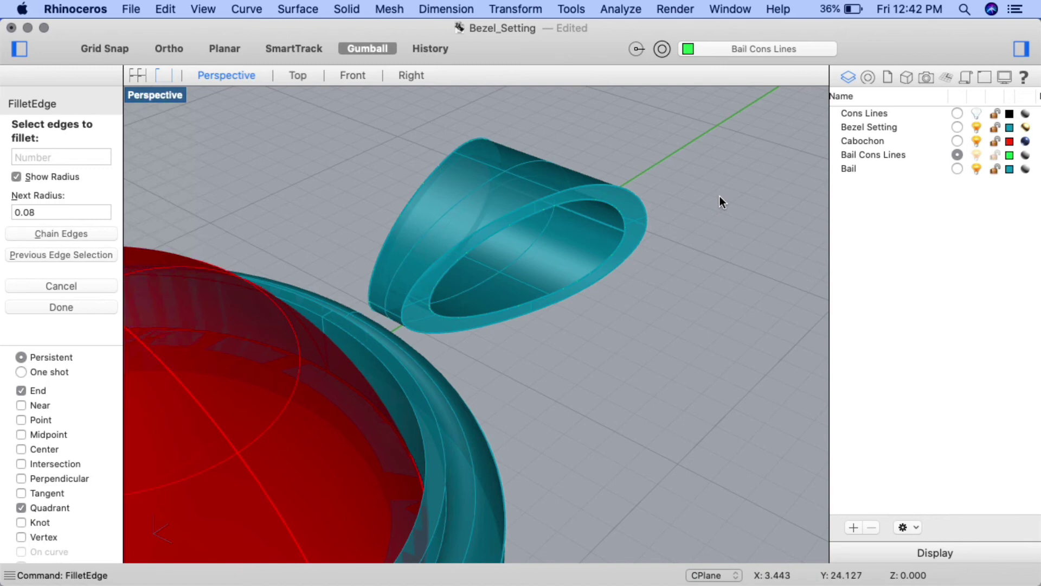
left_click(636, 194)
left_click(473, 142)
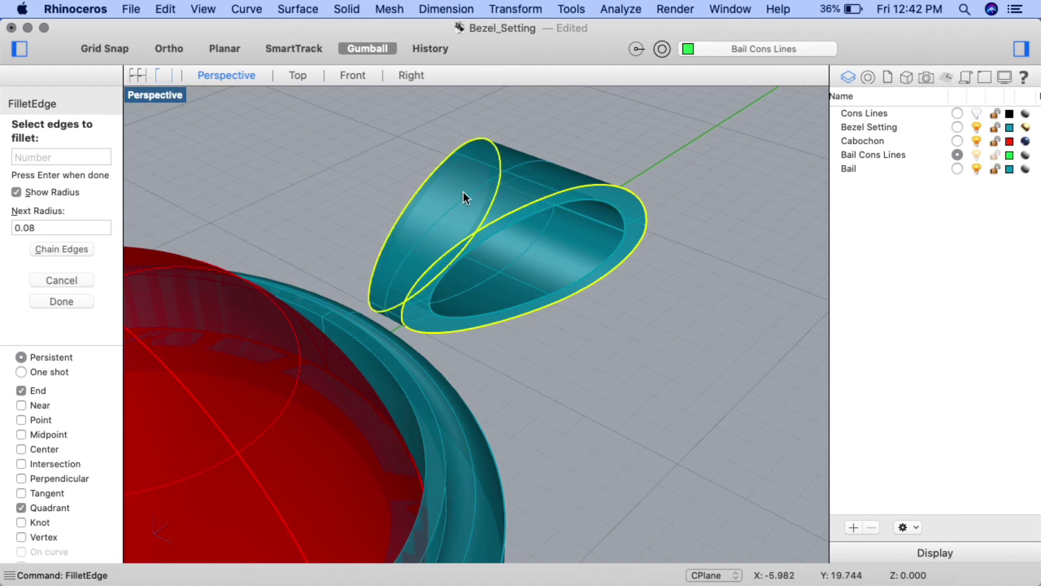
left_click(572, 201)
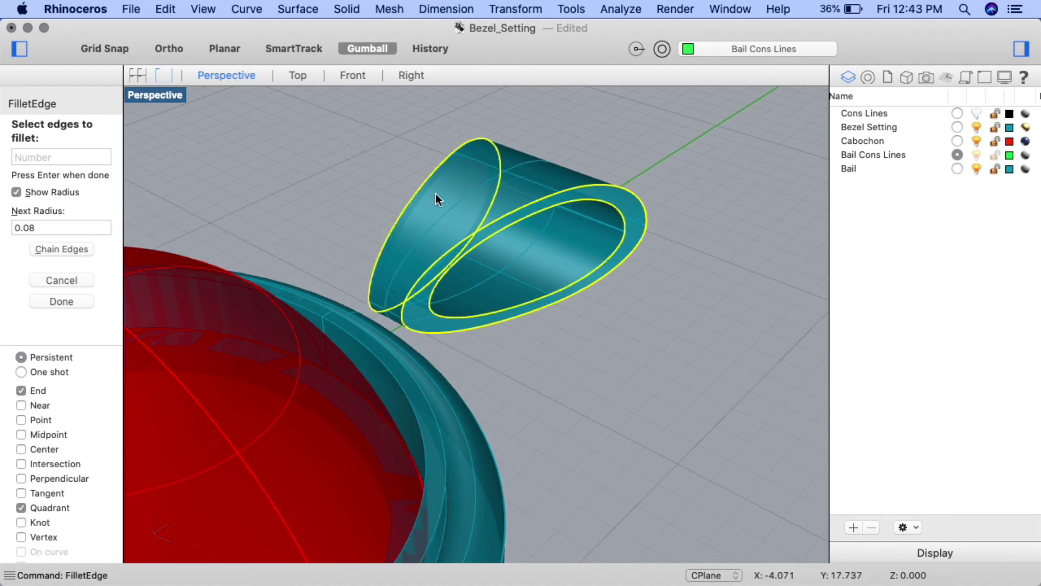
left_click(428, 187)
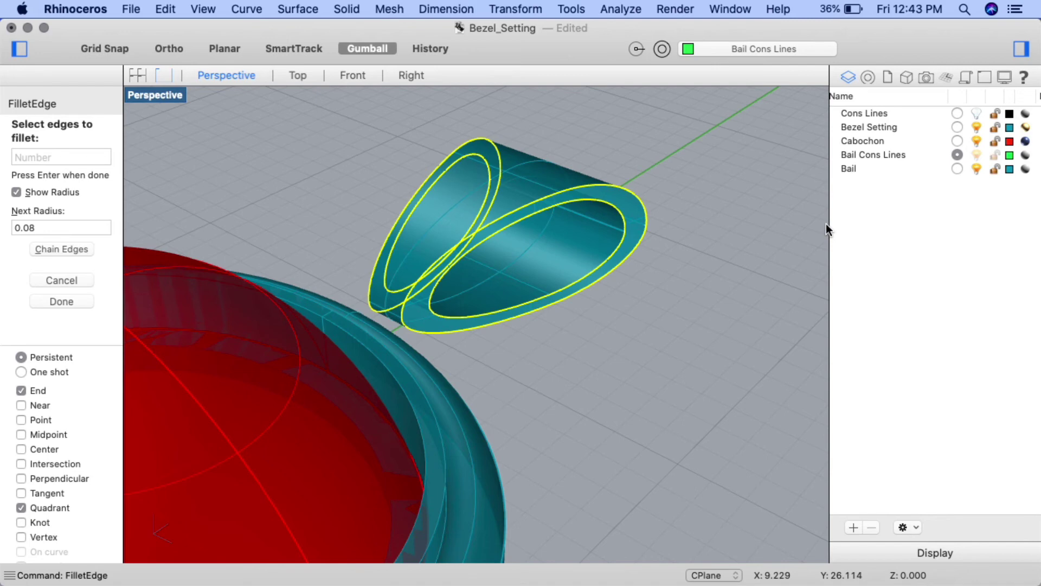
key("Return")
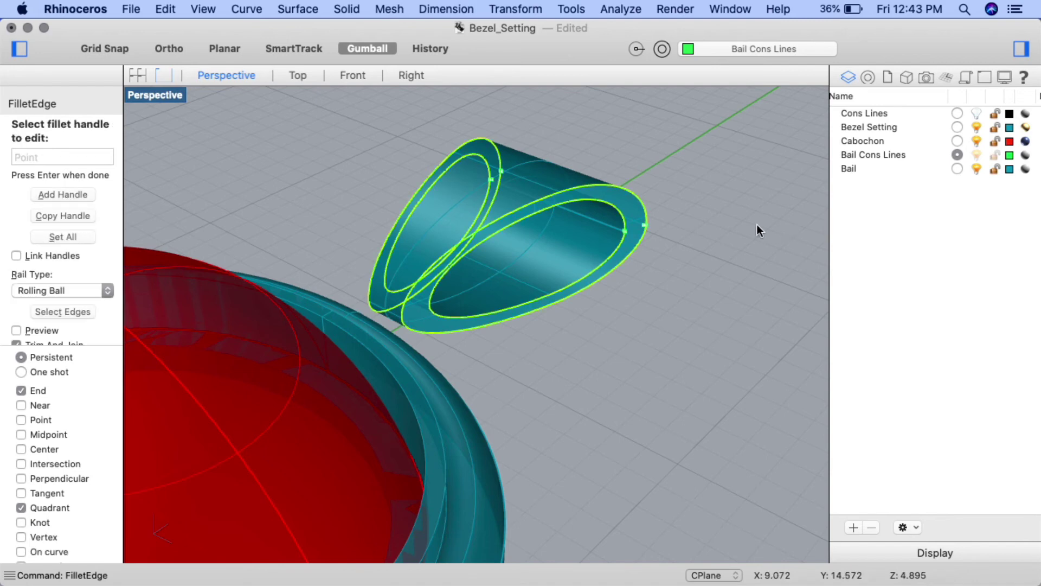
key("Return")
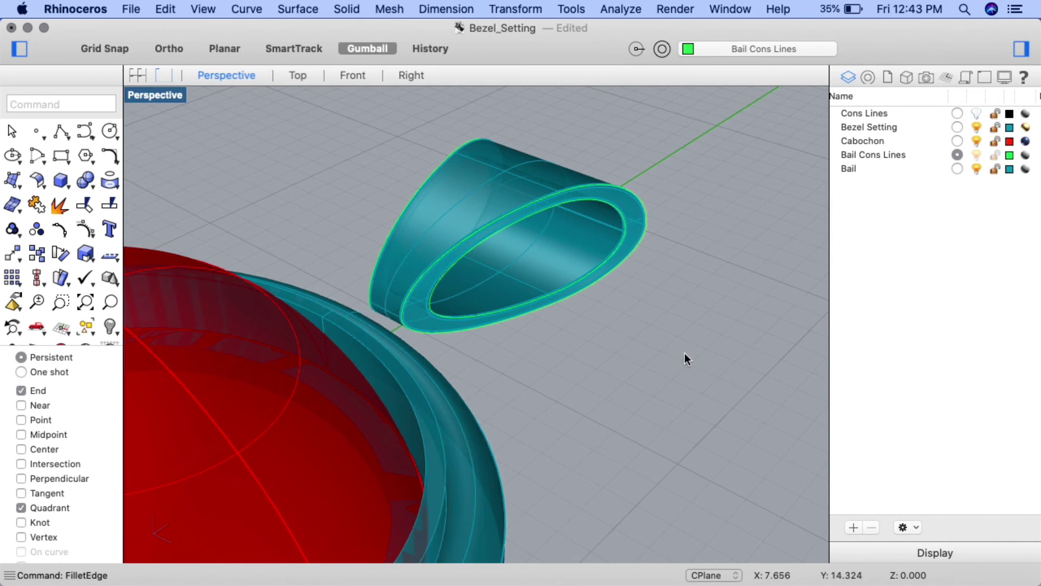
left_click(419, 80)
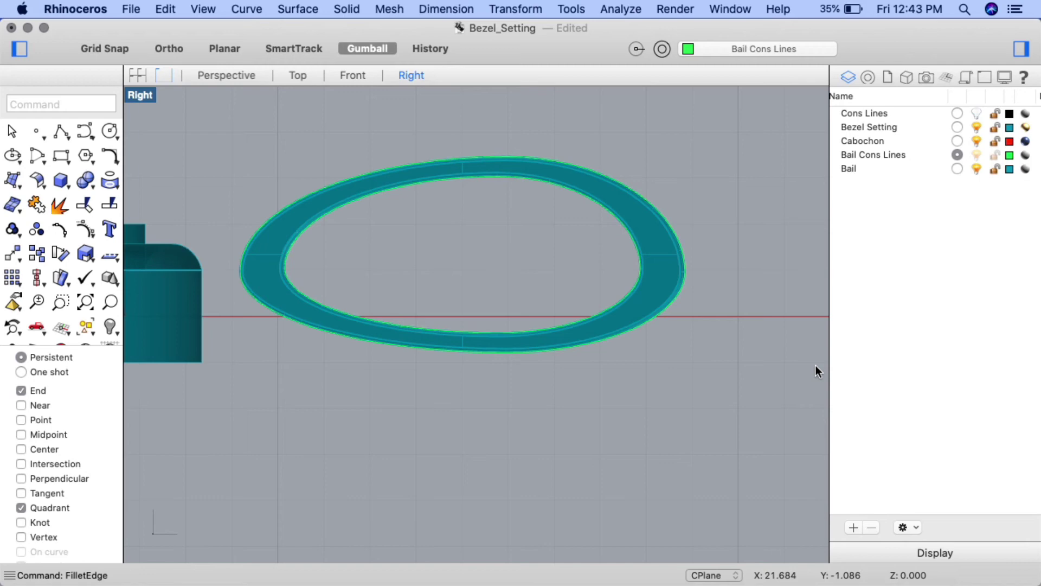
scroll(816, 365, "left", 5)
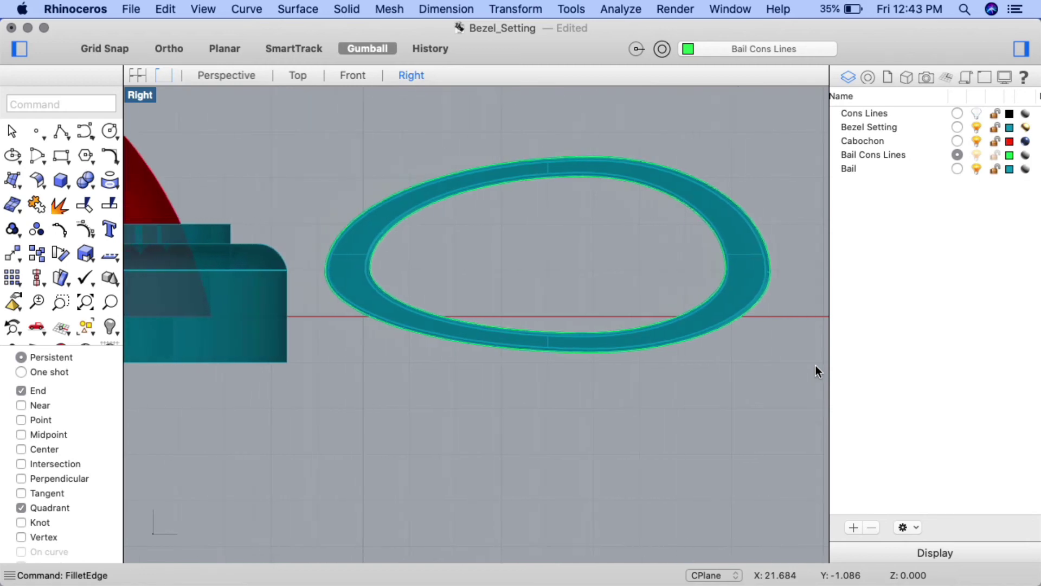
Step: Slide the bail ring left and lower with the Gumball so its end meets the bezel
left_click(810, 266)
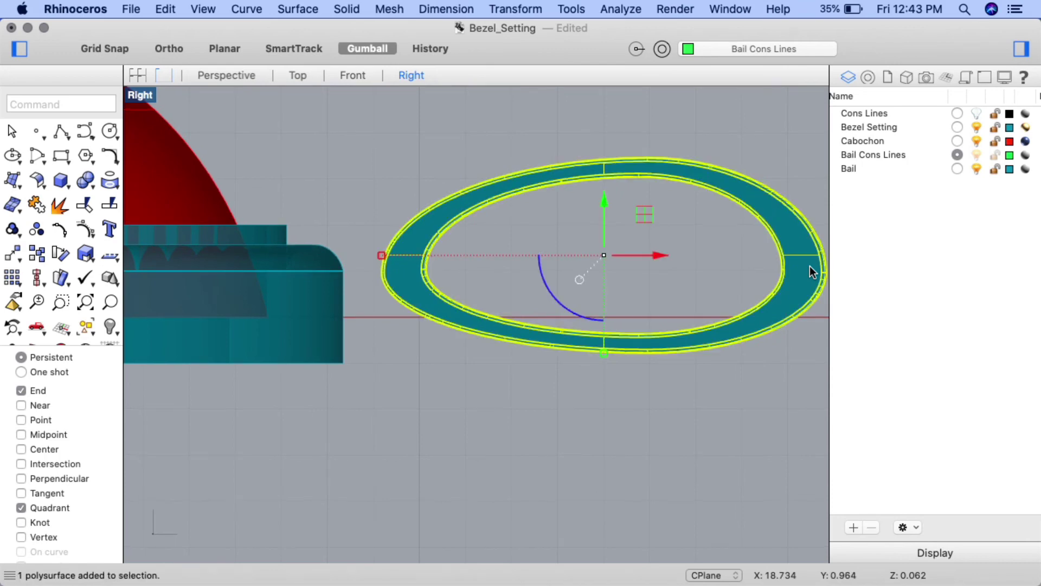
mouse_move(657, 258)
left_mouse_down()
mouse_move(692, 189)
mouse_move(665, 256)
left_mouse_up()
key("super+z")
left_click_drag(632, 256, 534, 263)
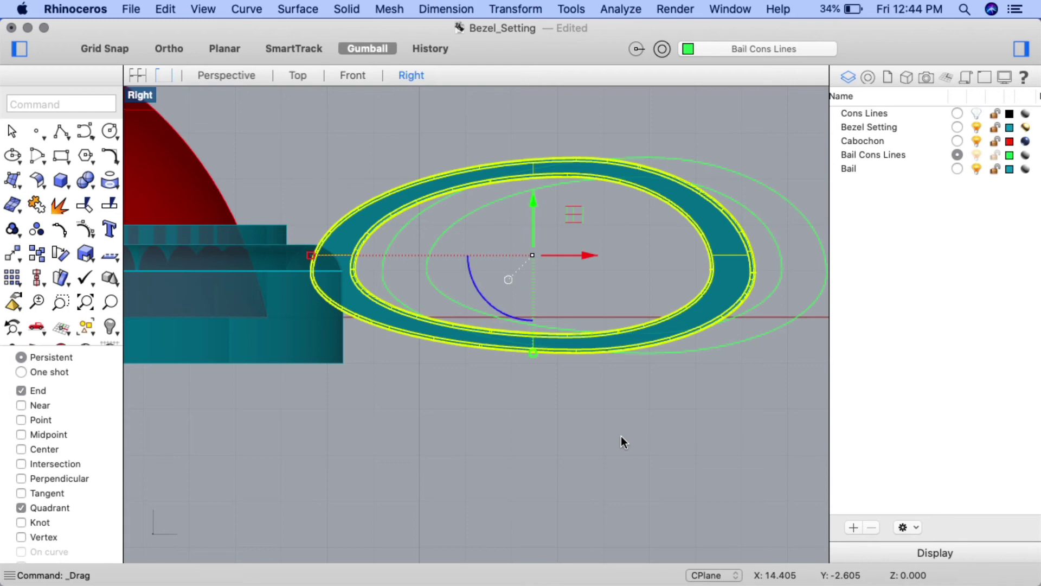
scroll(620, 436, "right", 2)
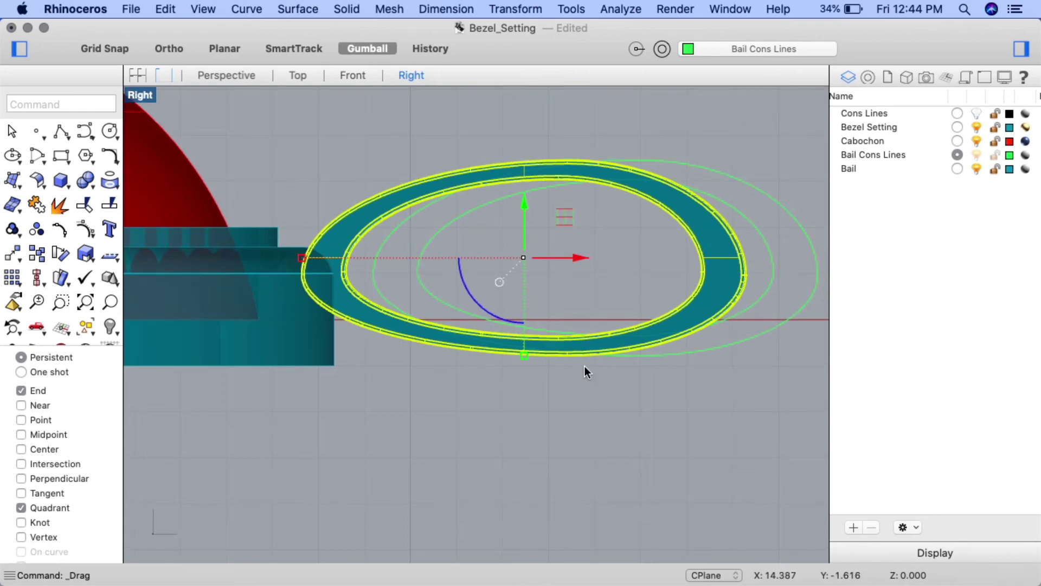
left_click_drag(516, 196, 518, 265)
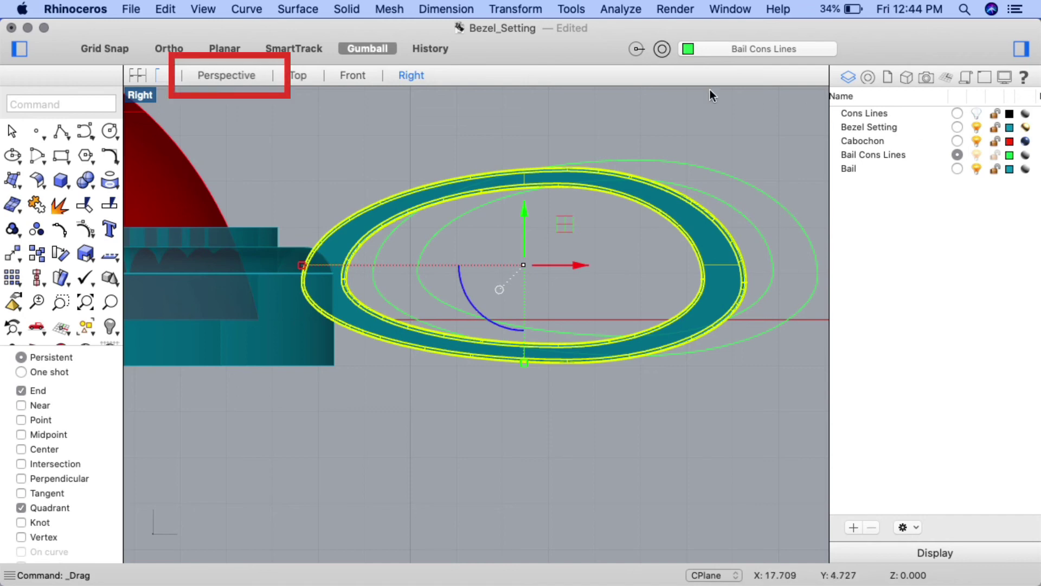
Step: Make Bezel Setting the current layer, hide Bail Cons Lines, and select the bail loop
left_click(253, 76)
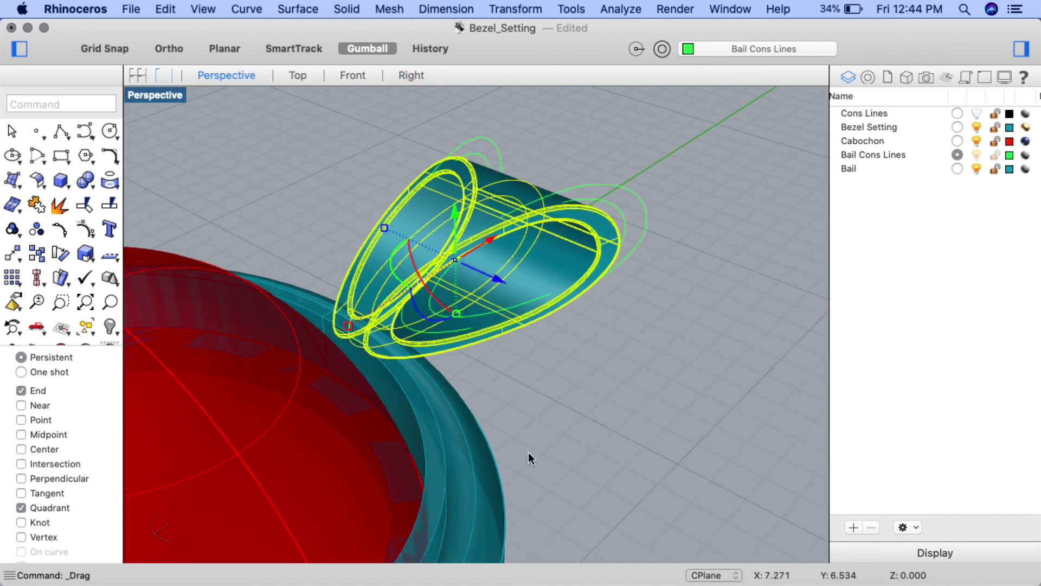
scroll(551, 358, "down", 5)
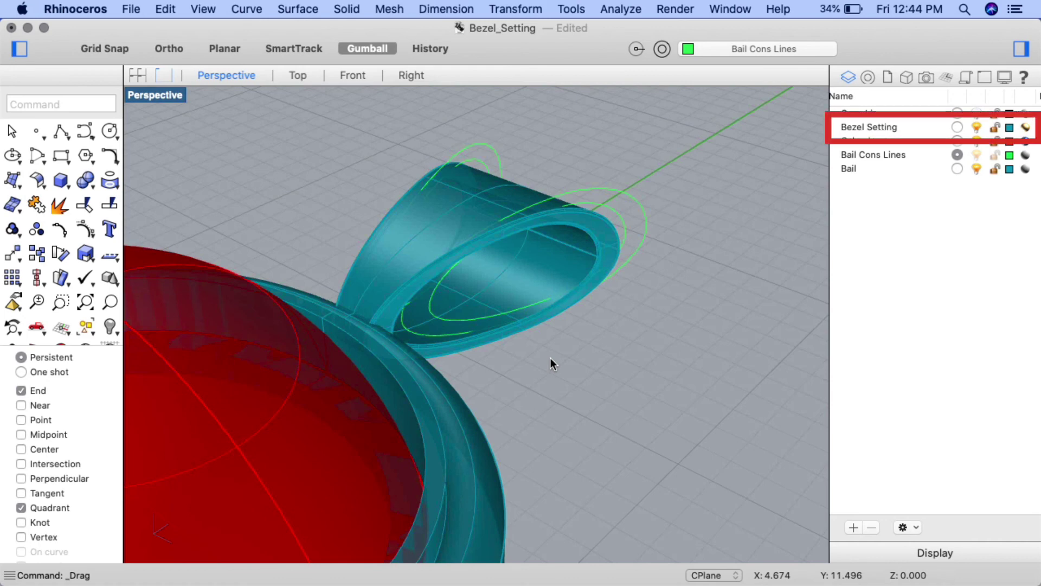
left_click(958, 127)
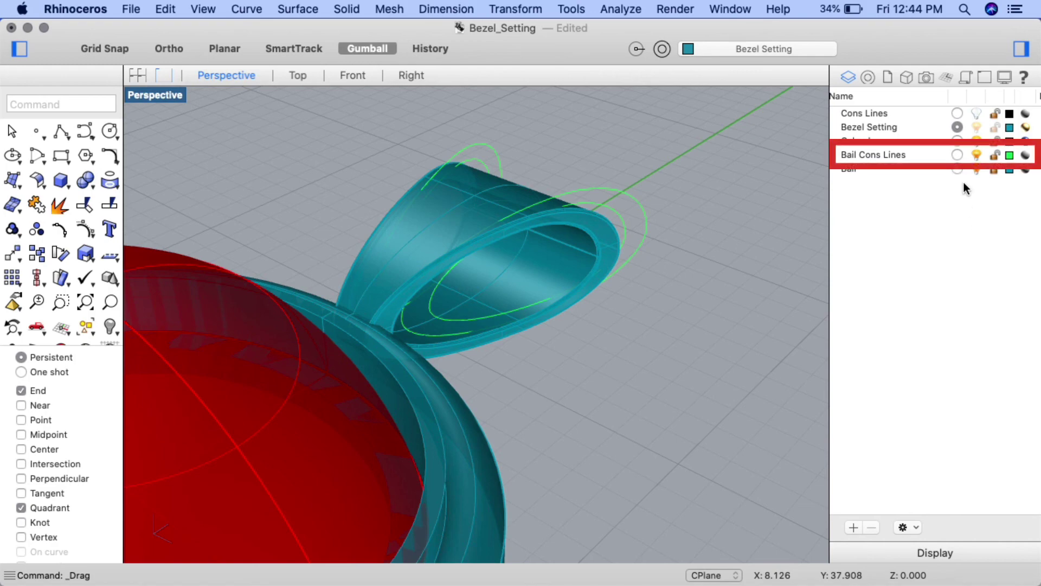
left_click(976, 155)
scroll(588, 347, "down", 10)
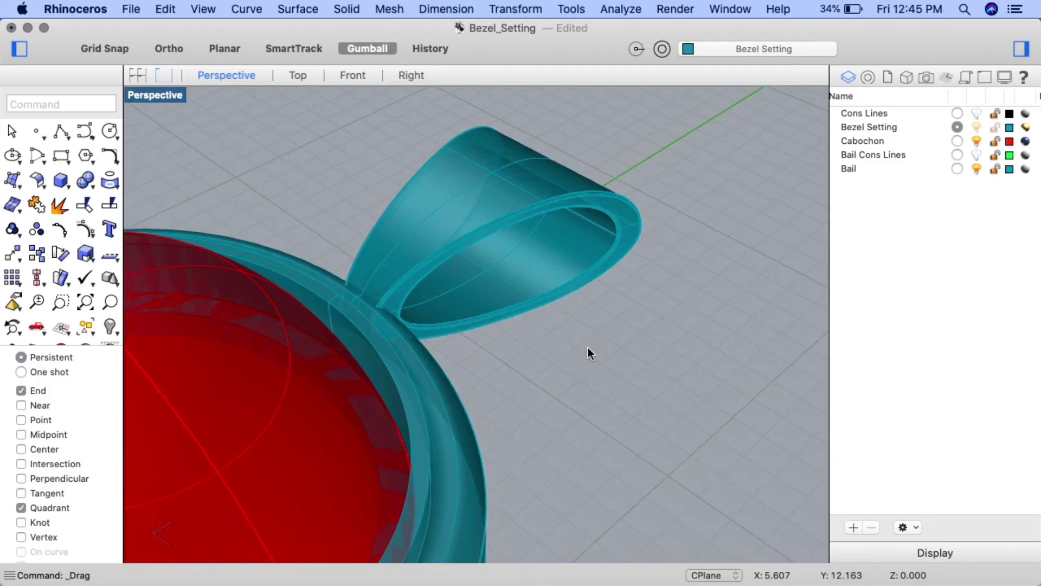
scroll(588, 347, "down", 10)
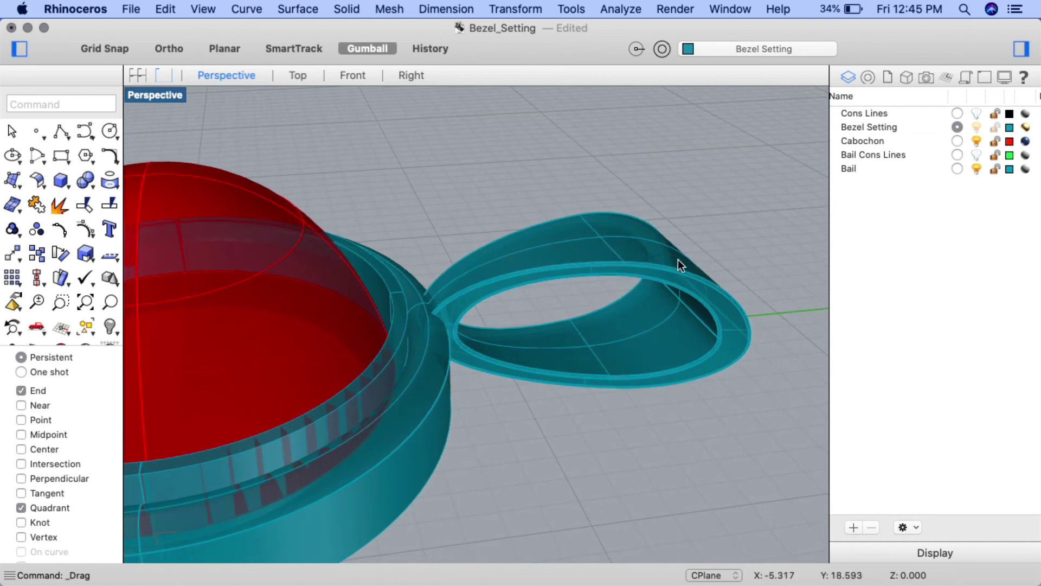
left_click(678, 259)
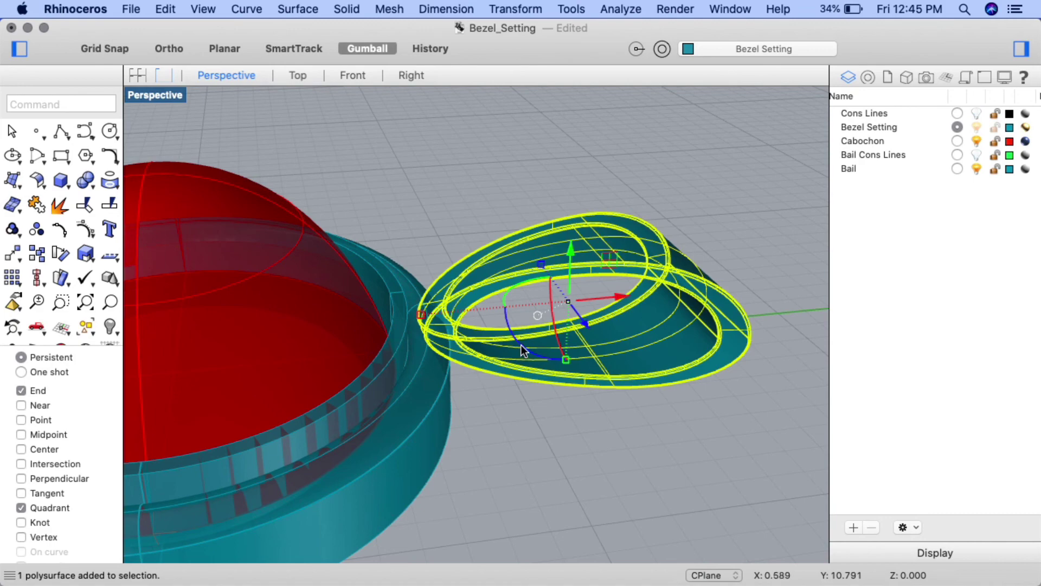
Step: Rotate the bail to a shallower tilt with the Gumball, refining the angle in the Right view
left_click_drag(522, 343, 505, 355)
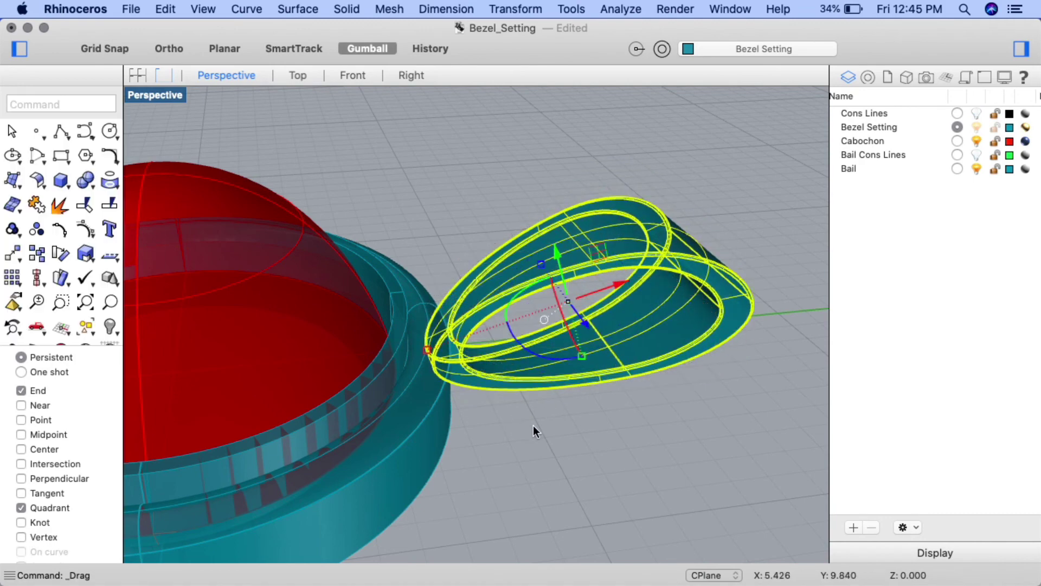
left_click(421, 75)
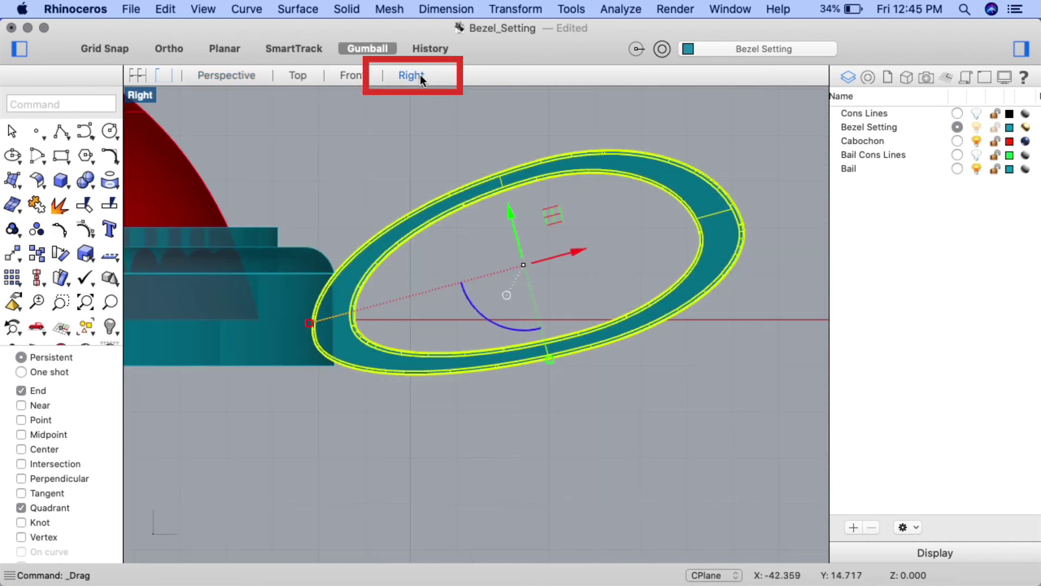
mouse_move(465, 295)
left_mouse_down()
mouse_move(456, 266)
mouse_move(459, 276)
left_mouse_up()
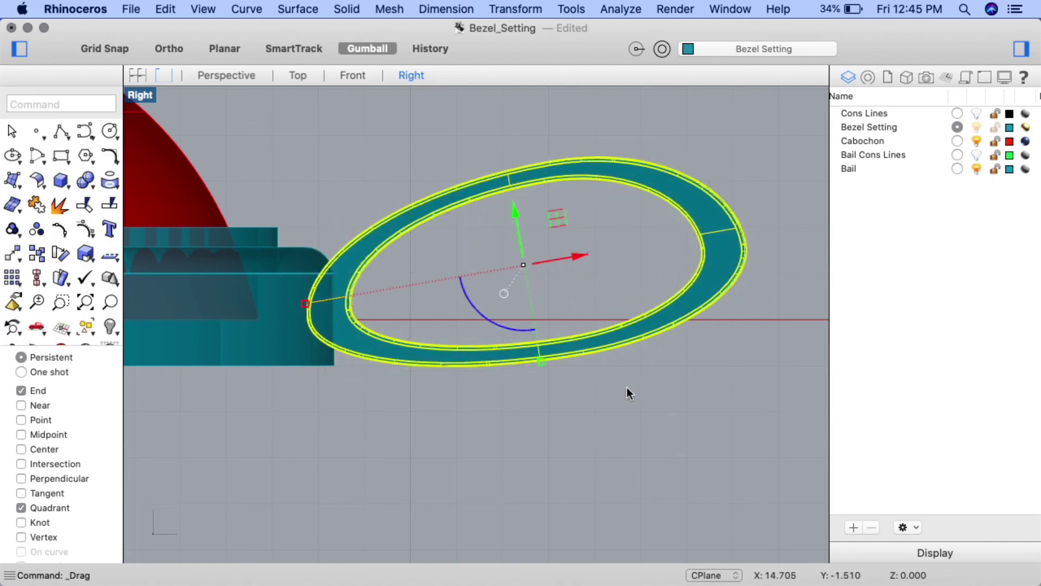
left_click(650, 425)
scroll(650, 424, "right", 2)
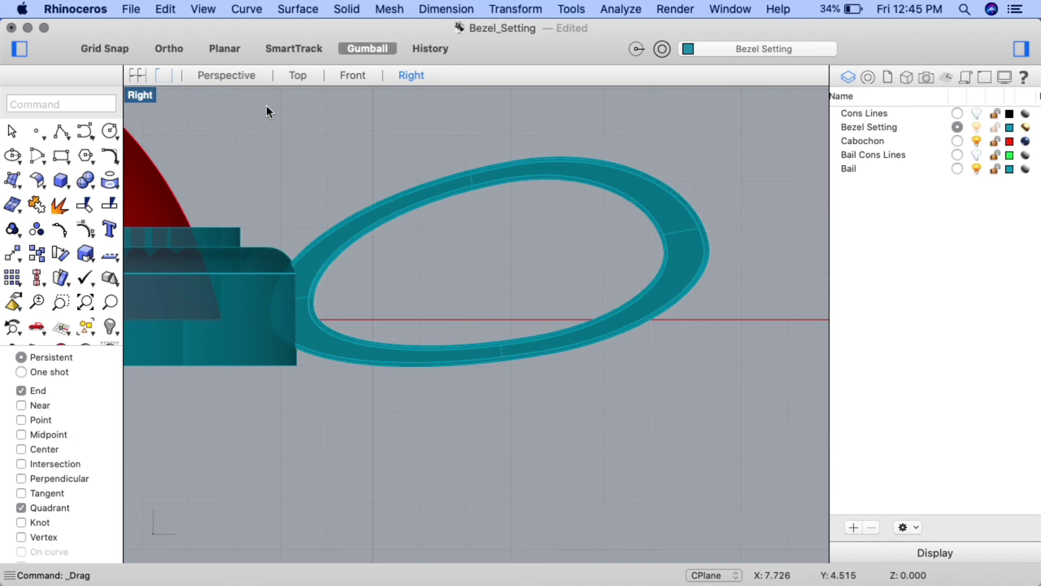
left_click(255, 75)
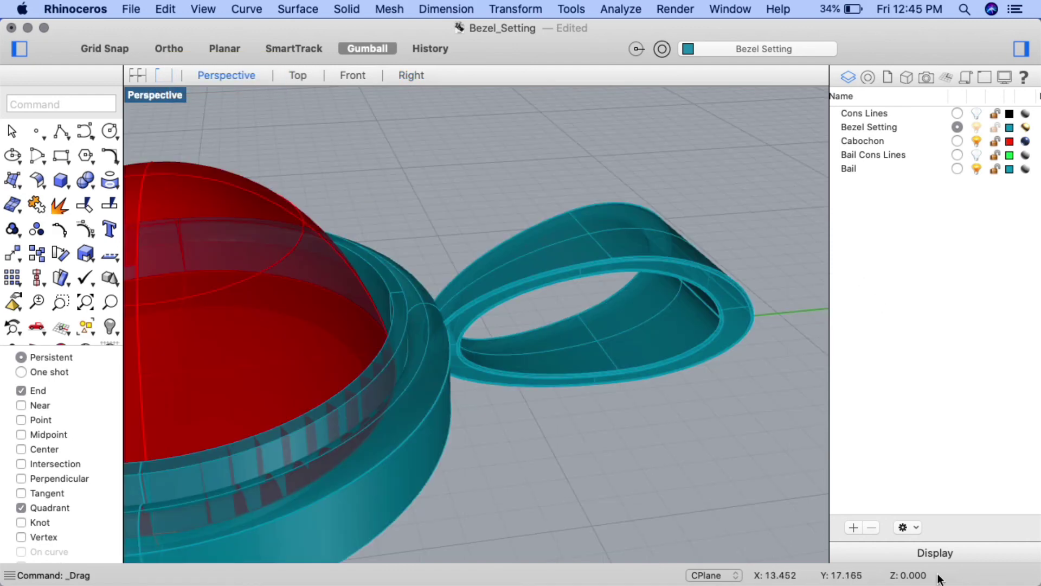
Step: BooleanUnion the bezel and bail into a single polysurface
left_click(418, 432)
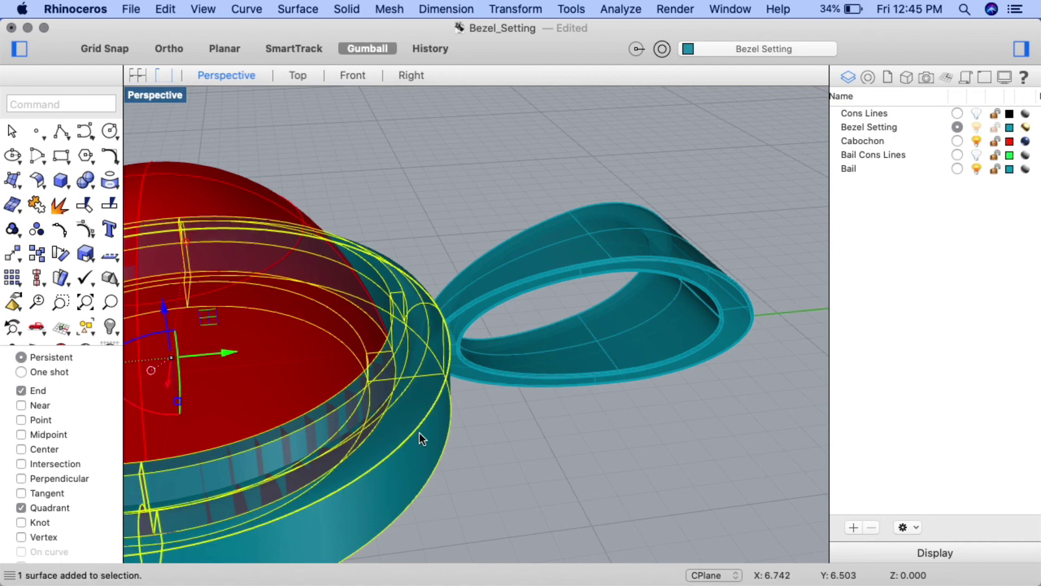
left_click(530, 243, "shift")
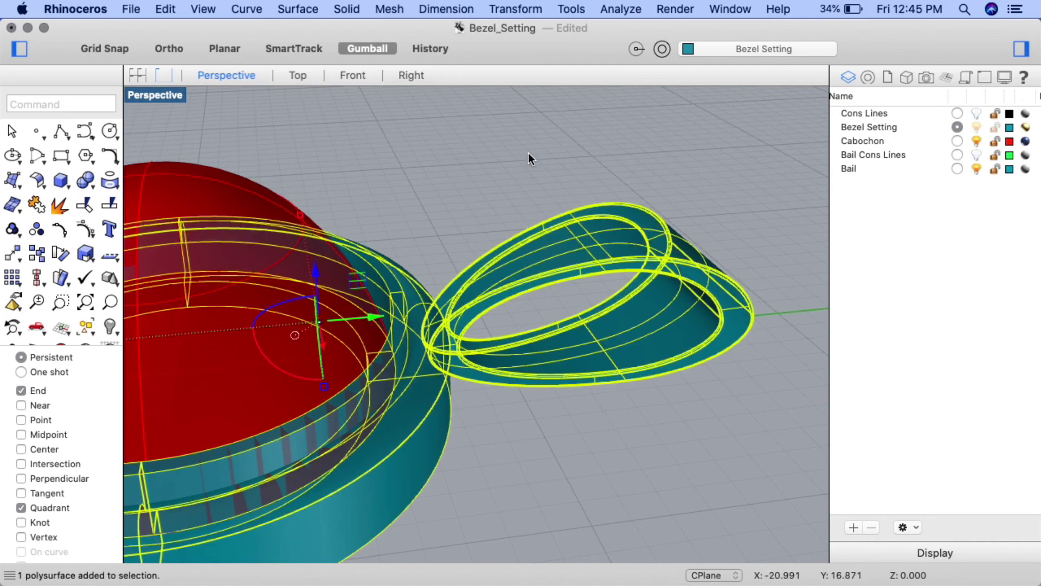
type("Bo")
key("Down")
key("Down")
key("Down")
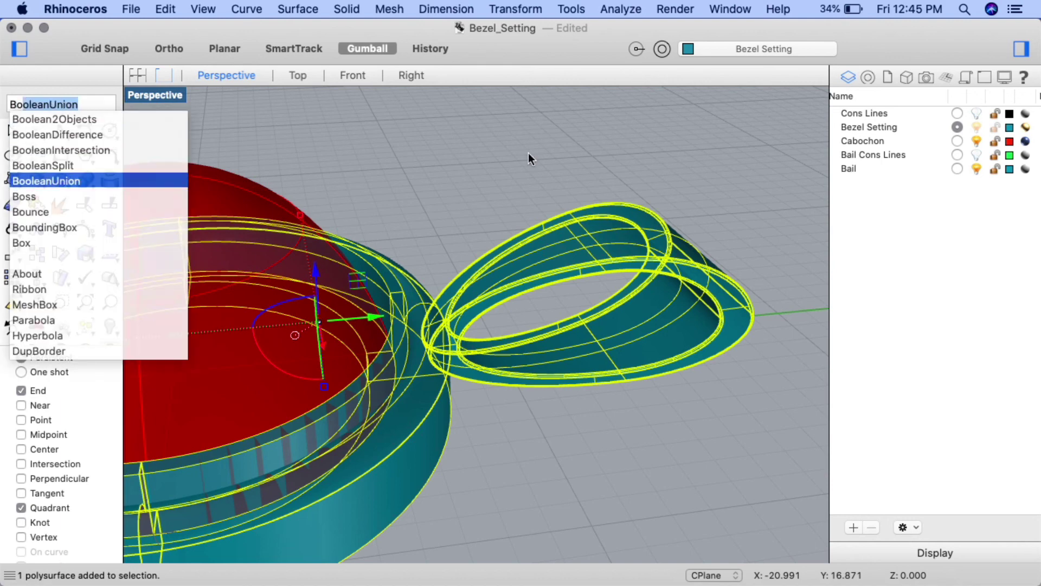
key("Return")
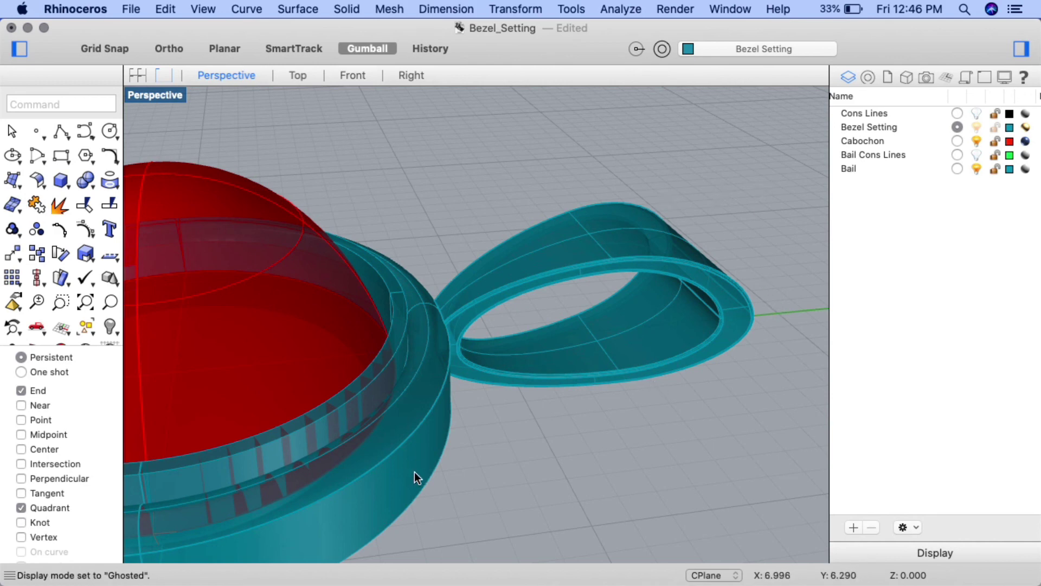
left_click(435, 442)
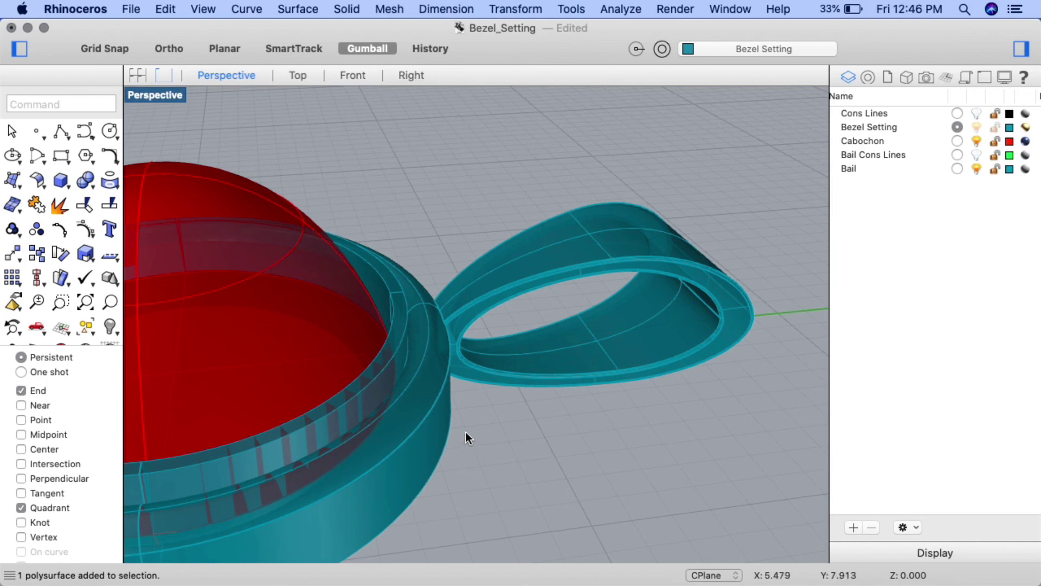
Step: Move the merged pendant onto the Bezel Setting layer
left_click(441, 420)
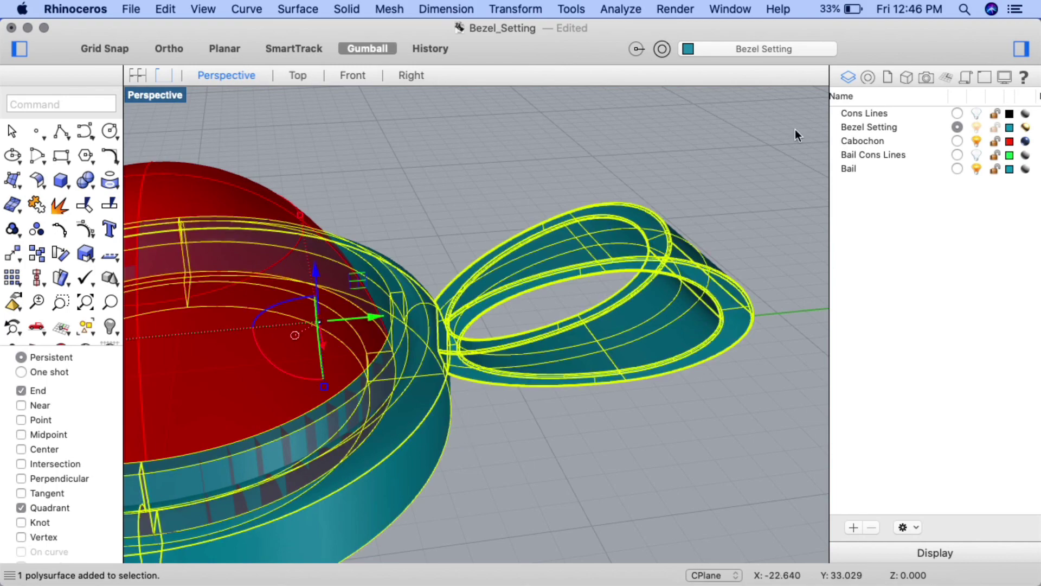
scroll(889, 157, "left", 1)
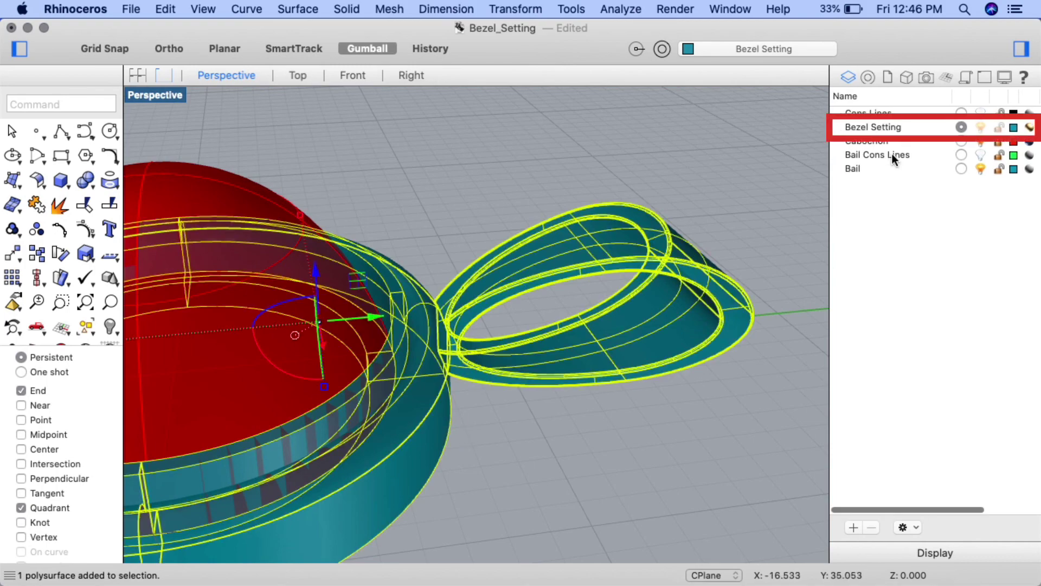
right_click(913, 126)
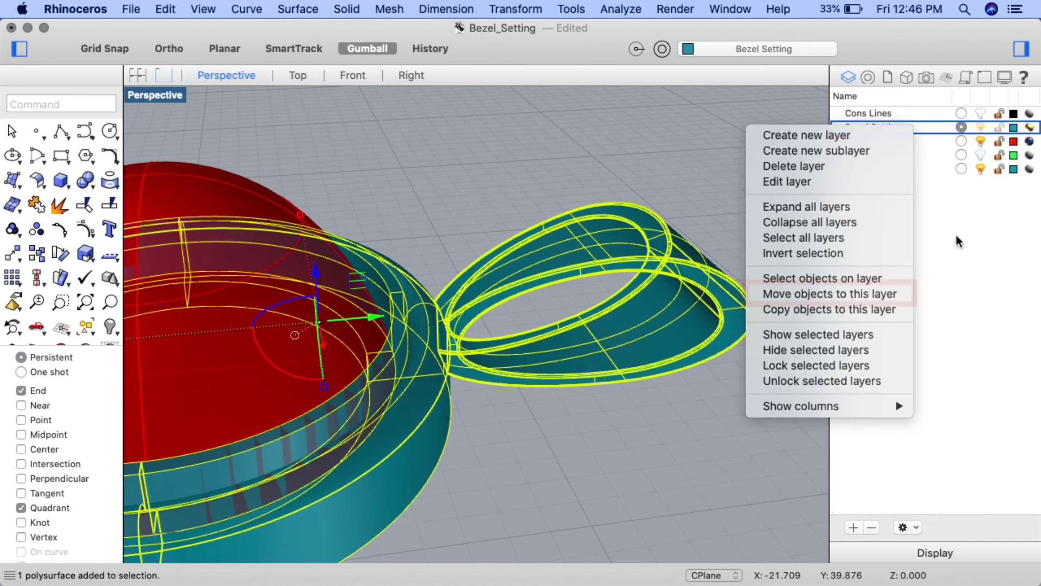
left_click(906, 294)
left_click(701, 136)
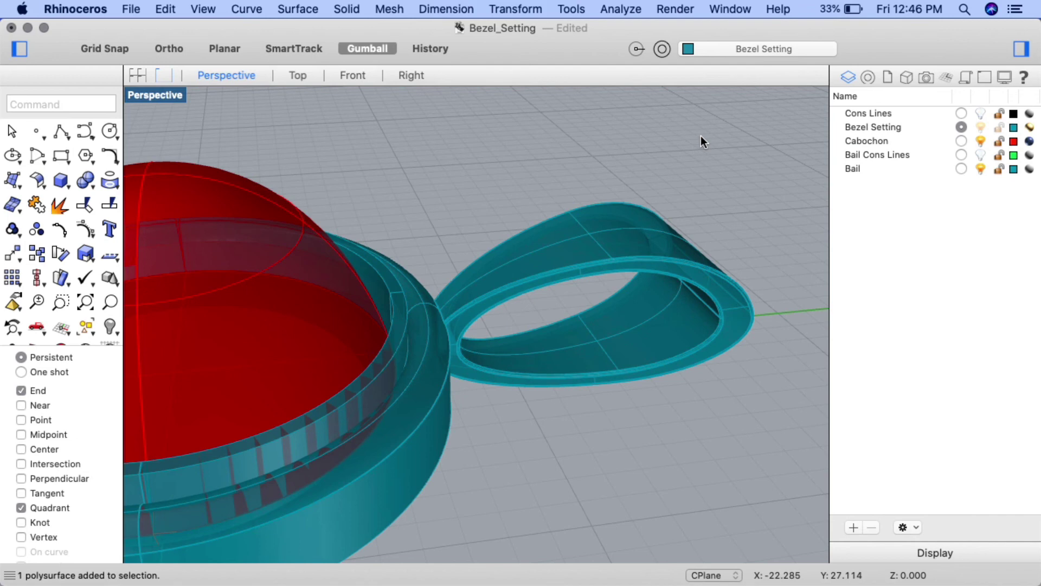
right_click(701, 136)
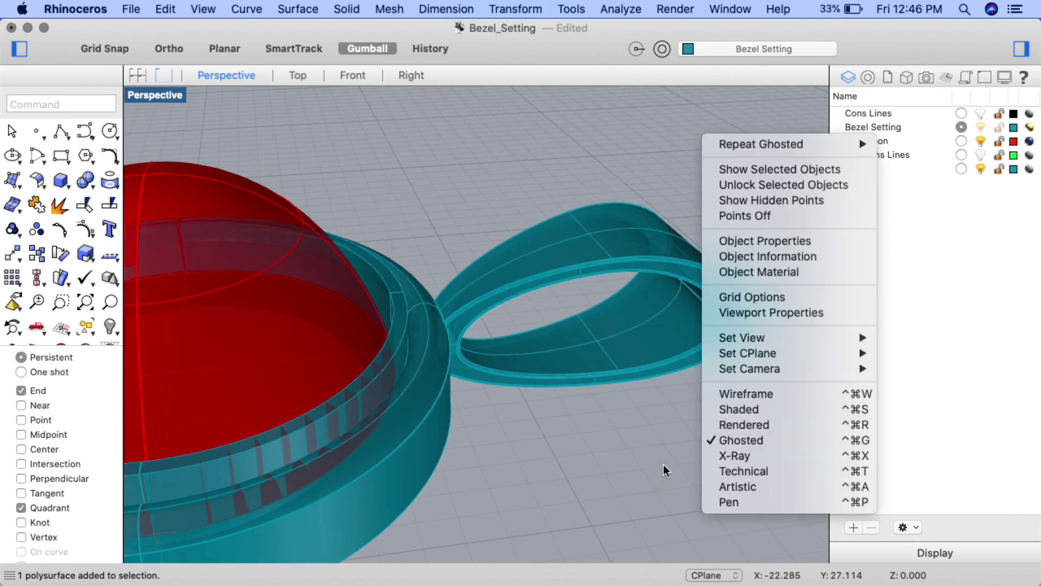
Step: Switch Perspective to Rendered display and orbit around the gold pendant with its blue cabochon
left_click(708, 426)
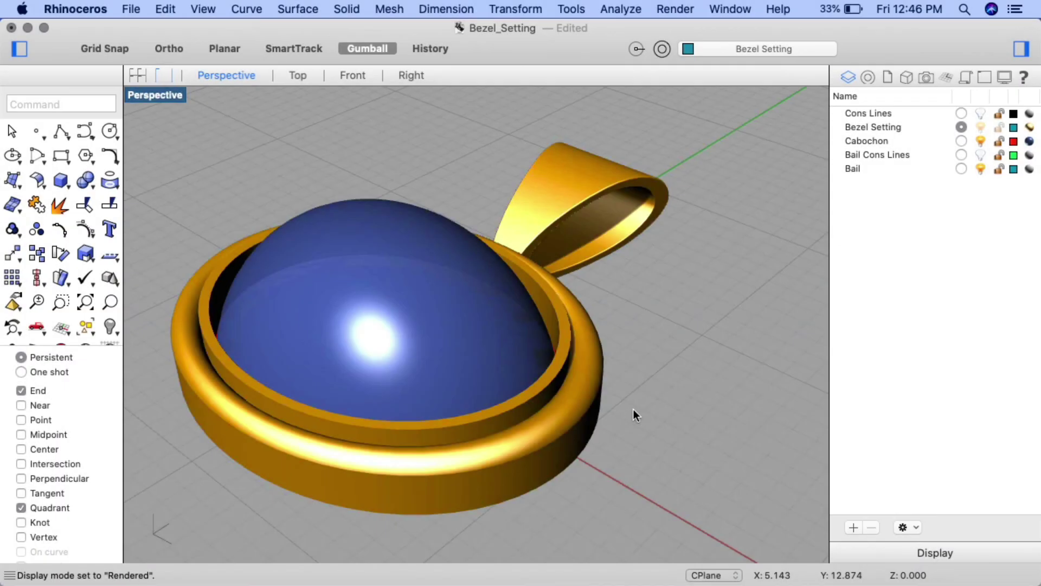
scroll(633, 409, "up", 6)
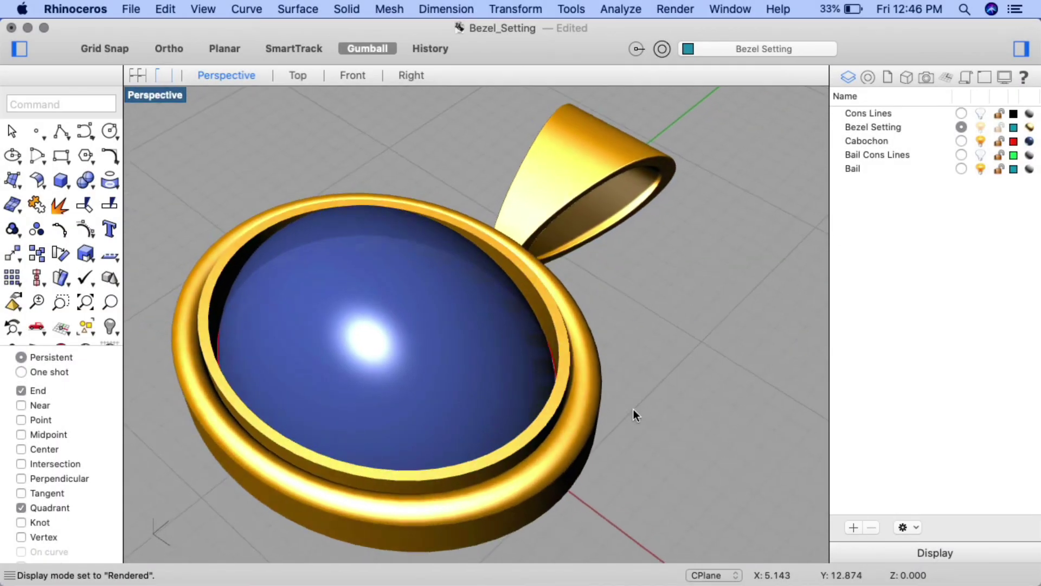
scroll(633, 409, "down", 4)
scroll(633, 409, "left", 5)
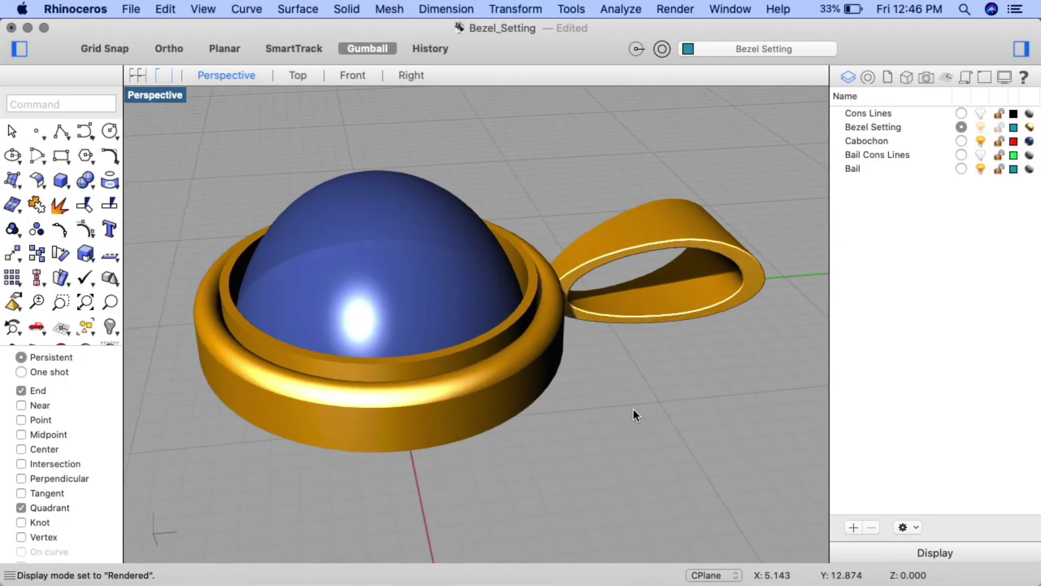
scroll(633, 415, "left", 6)
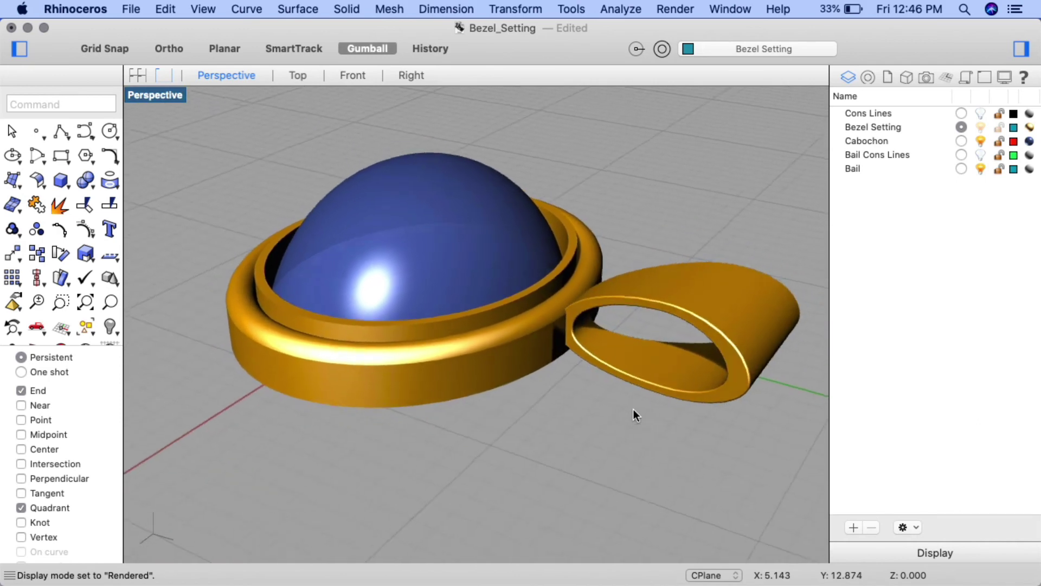
scroll(634, 415, "left", 8)
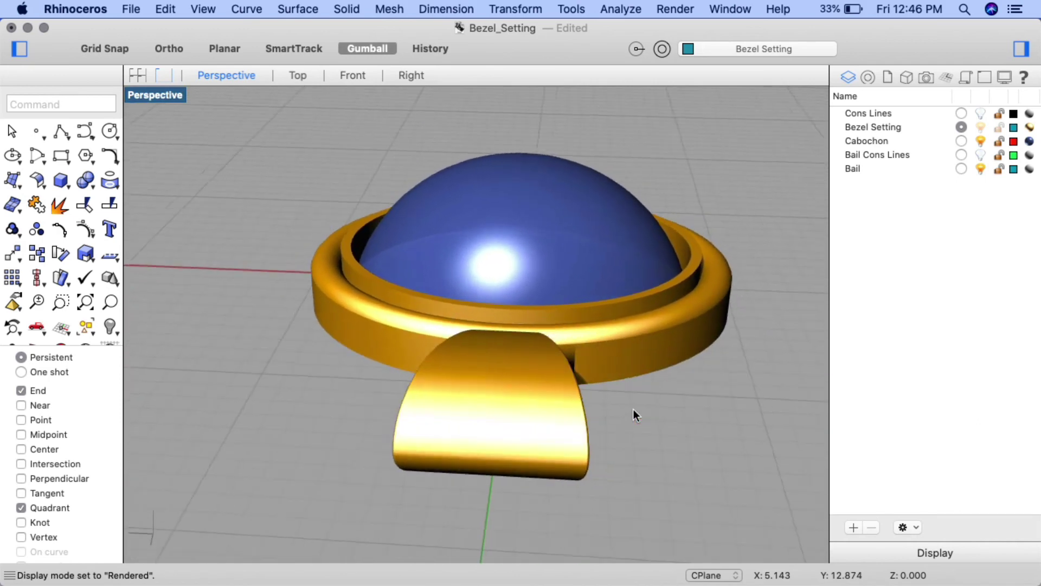
scroll(633, 410, "left", 8)
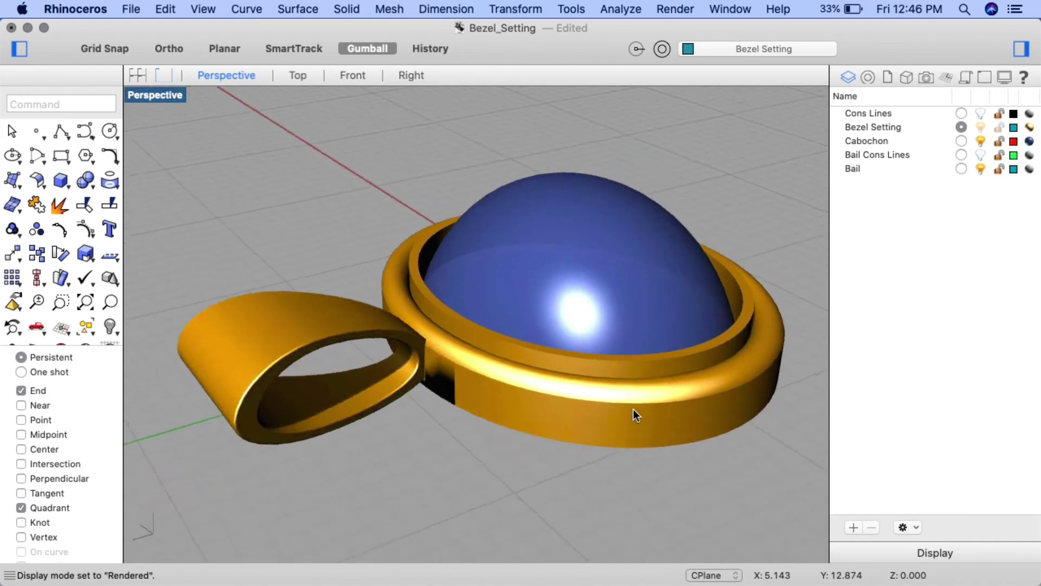
scroll(633, 410, "left", 8)
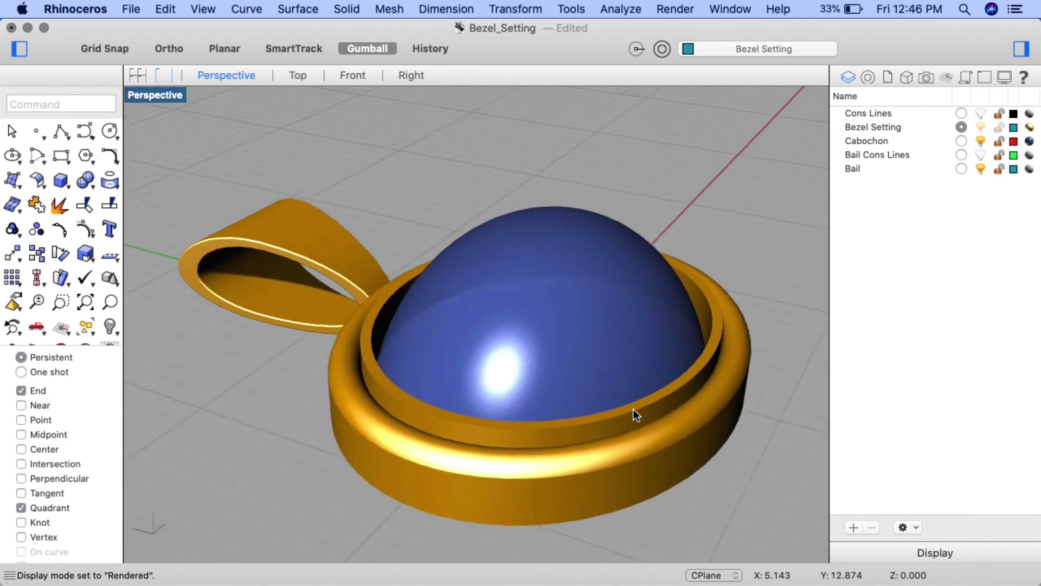
scroll(634, 415, "left", 2)
scroll(633, 409, "down", 5)
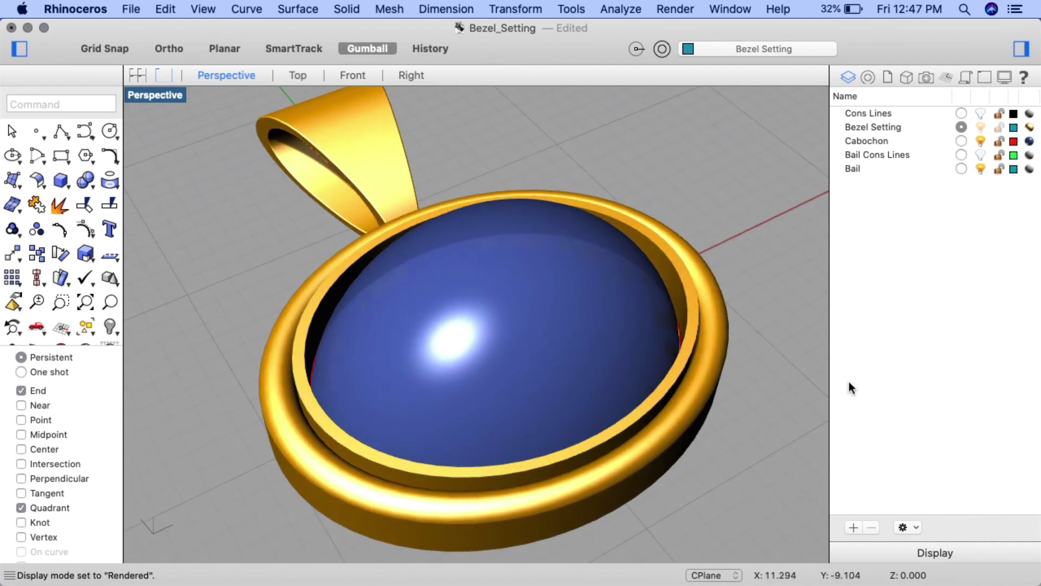